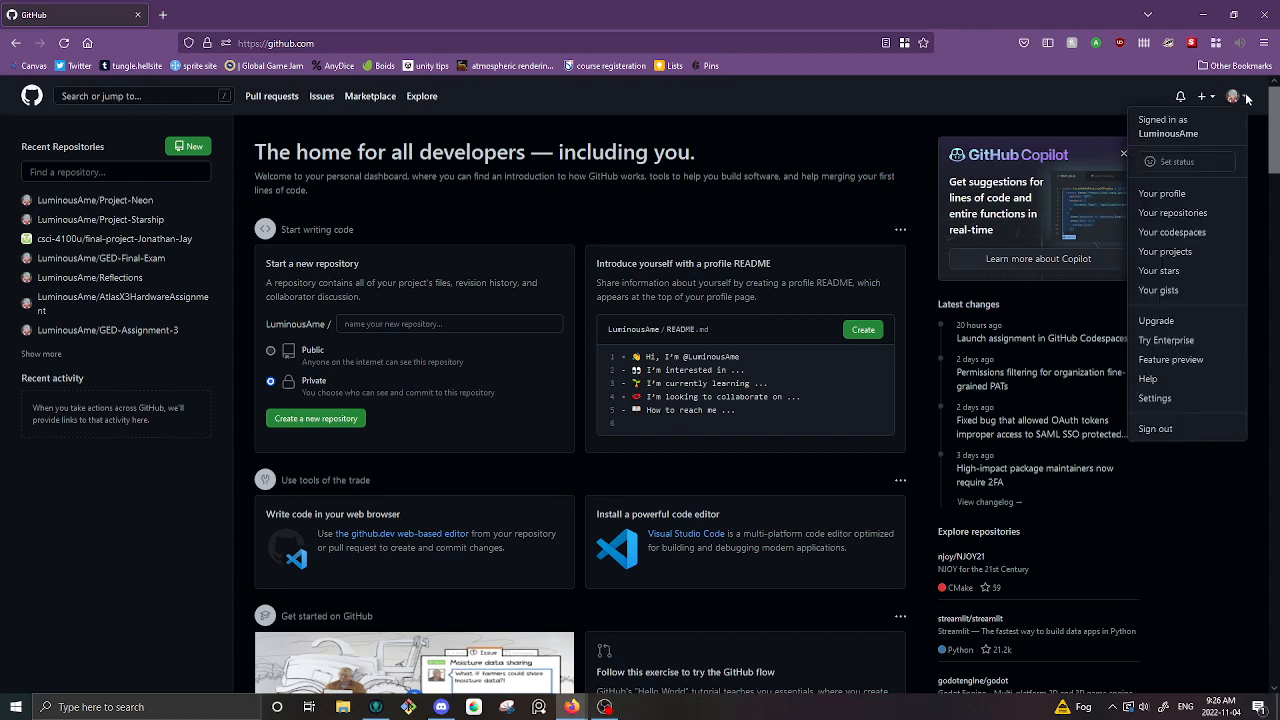
Open your GitHub repositories list and start creating a new repository.
left_click(1247, 100)
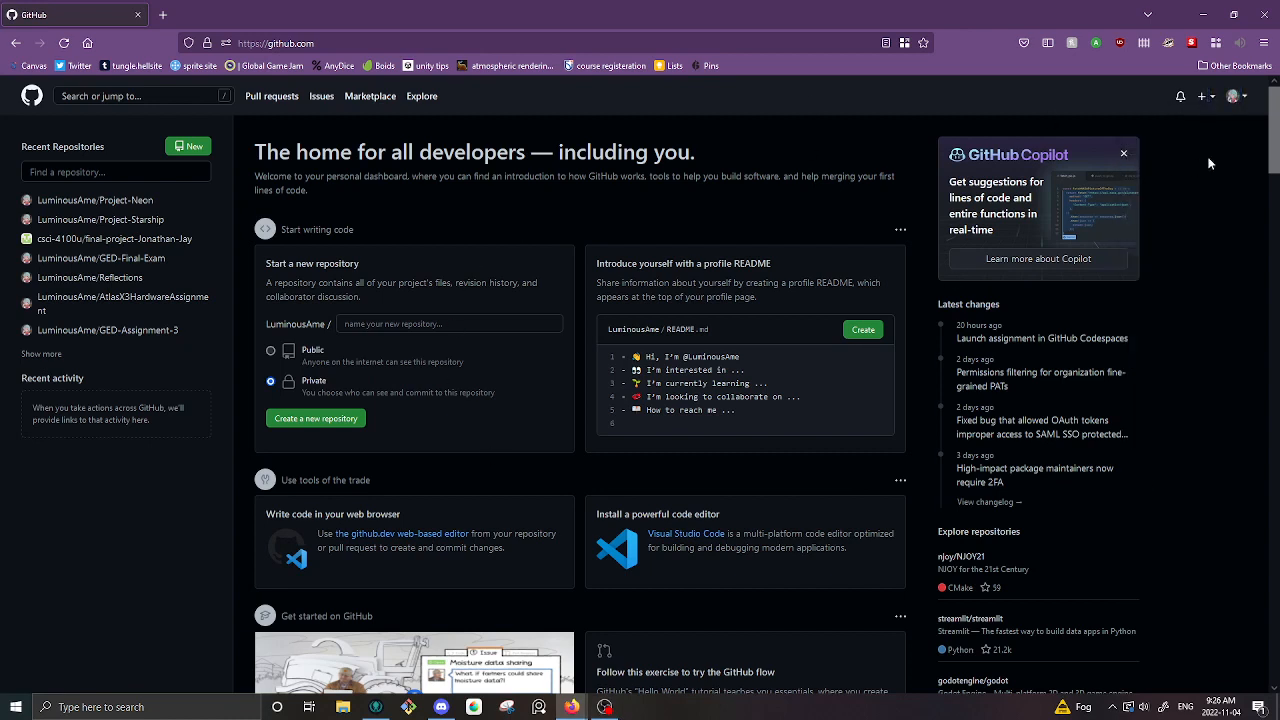
left_click(1240, 98)
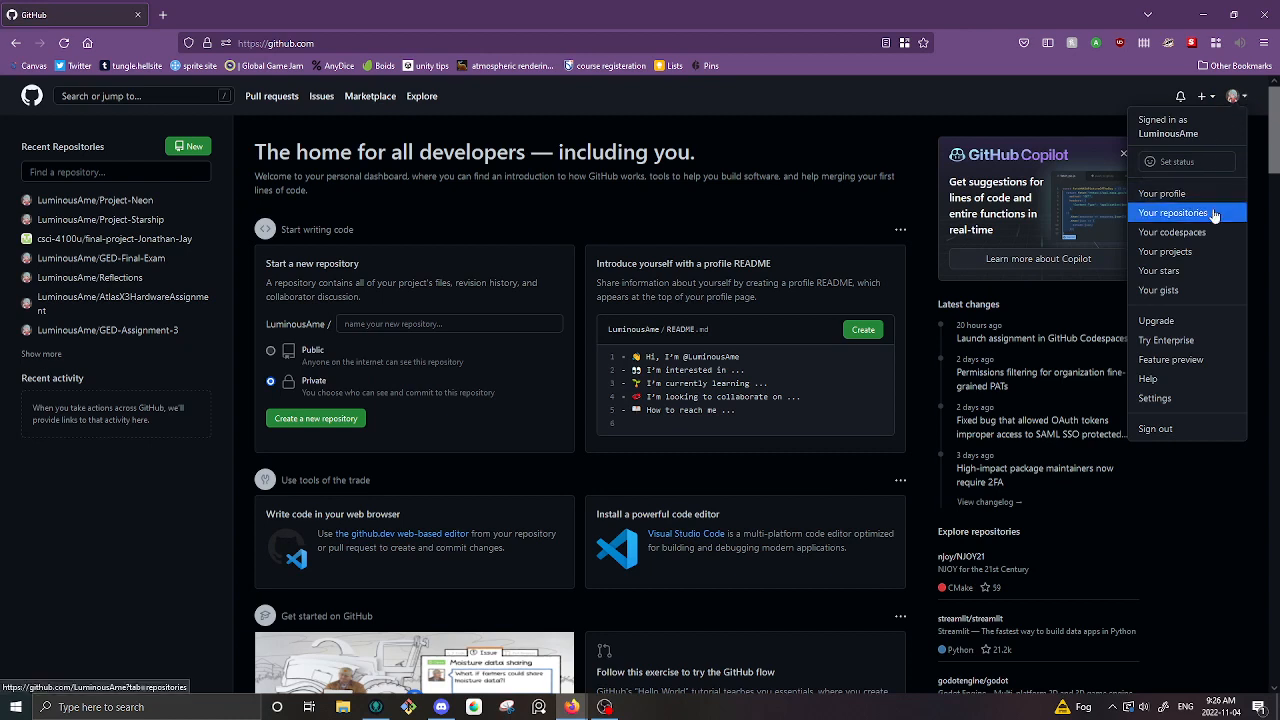
left_click(1173, 213)
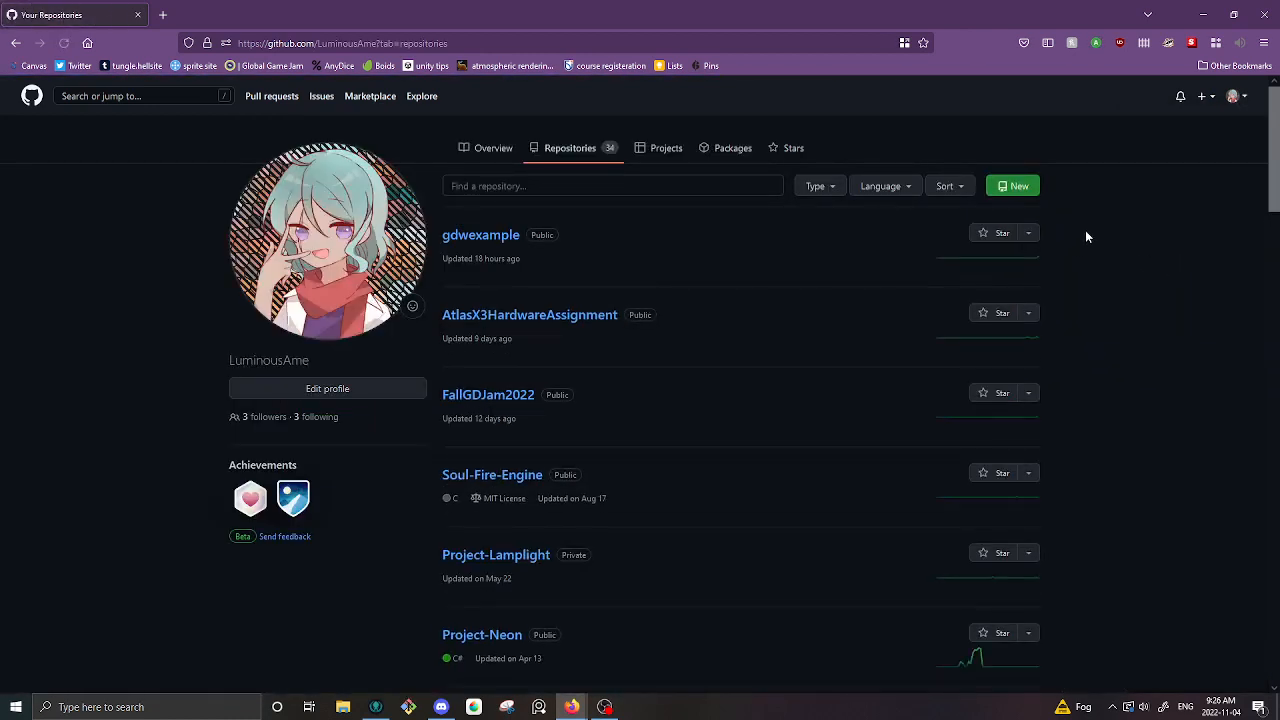
left_click(1012, 188)
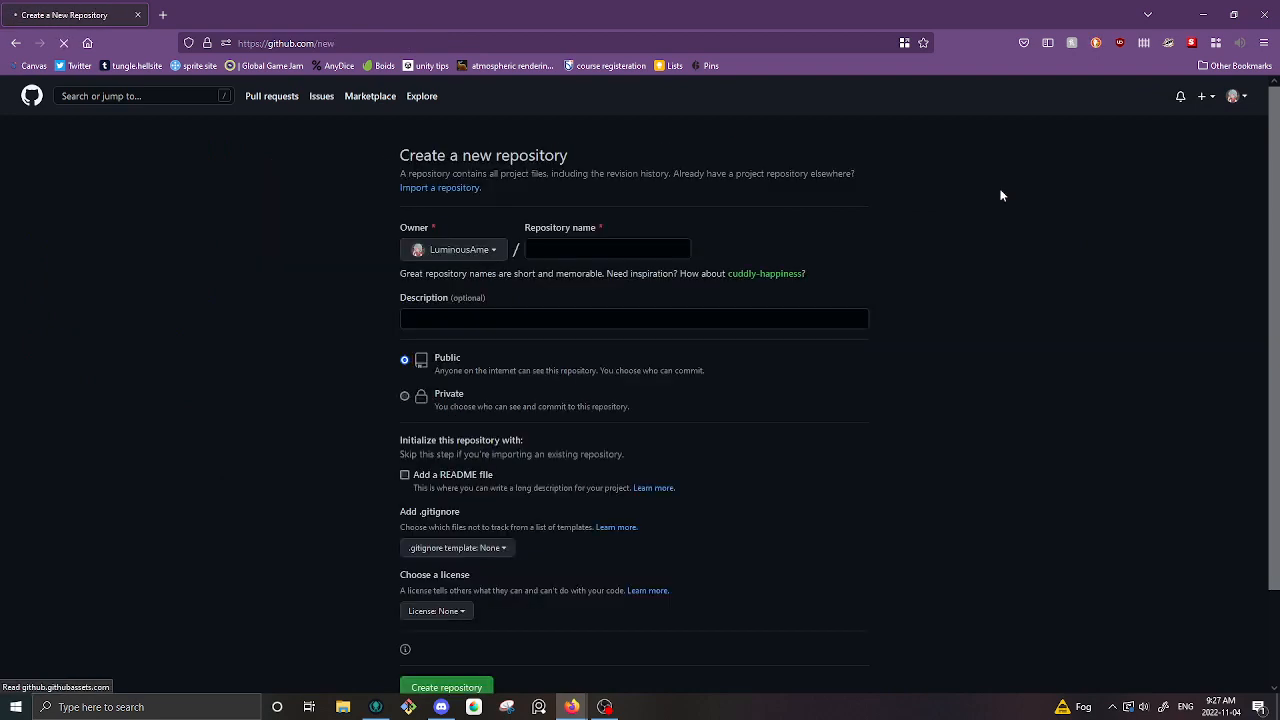
Name the new repository gdwvideoexample.
key("Tab")
type("g")
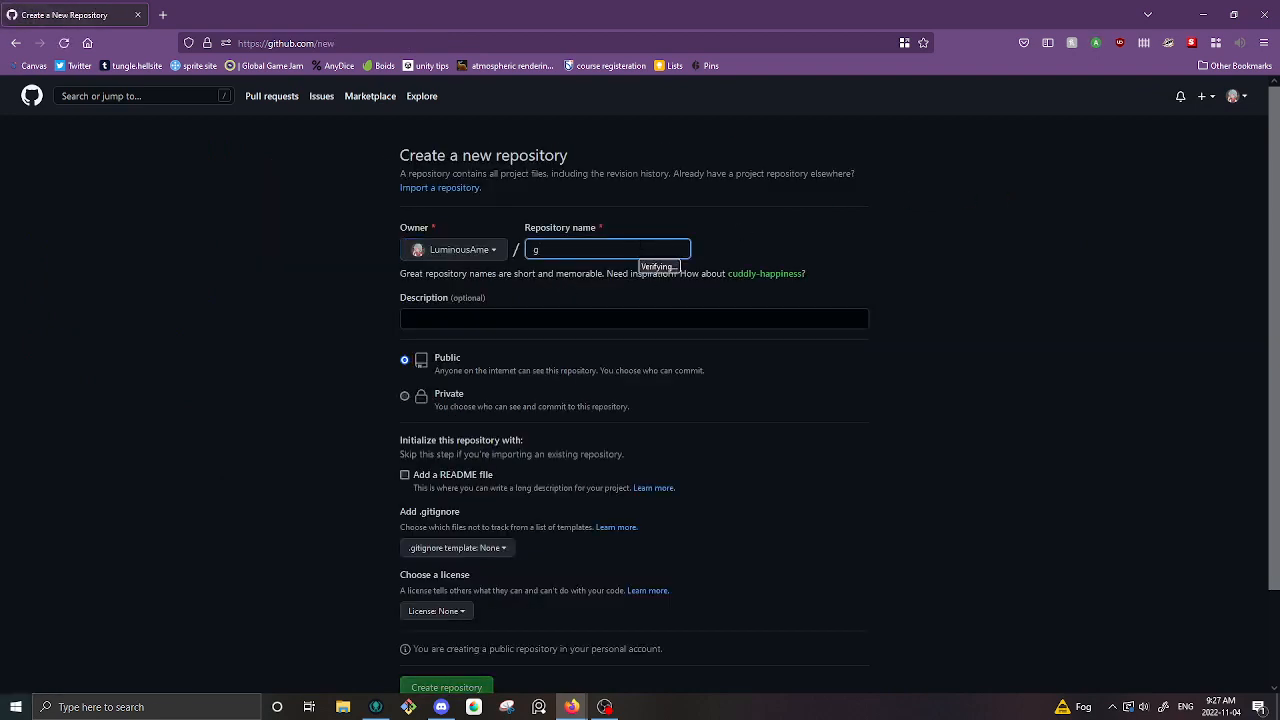
type("dwvcd")
key("BackSpace")
key("BackSpace")
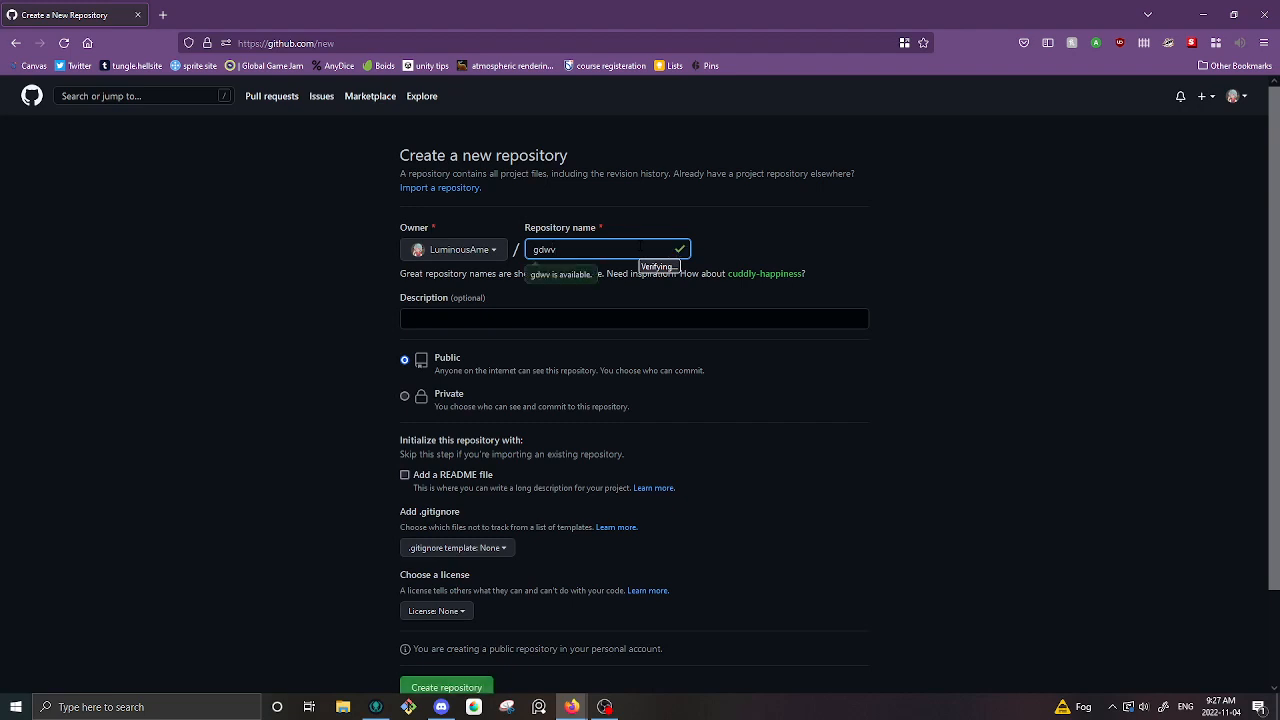
type("ideoexample")
left_click(309, 336)
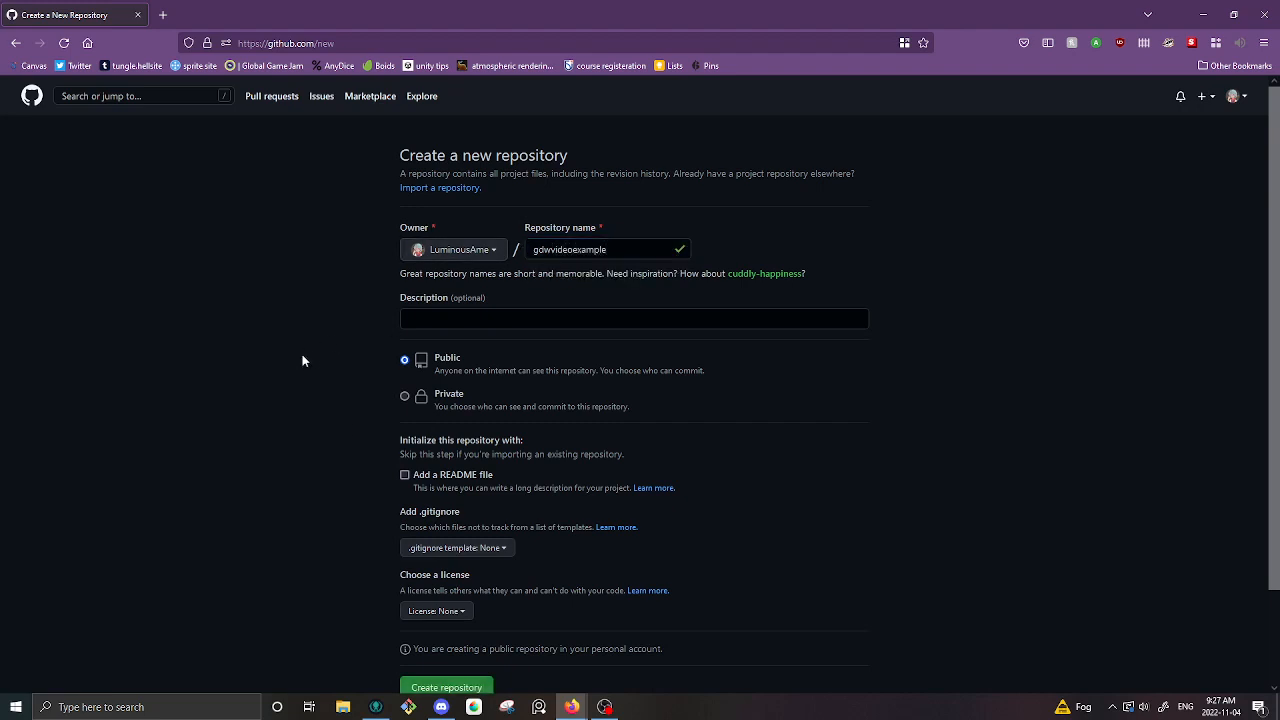
Set the repository to initialize with a README file and the Unity .gitignore template.
scroll(310, 361, "down", 1)
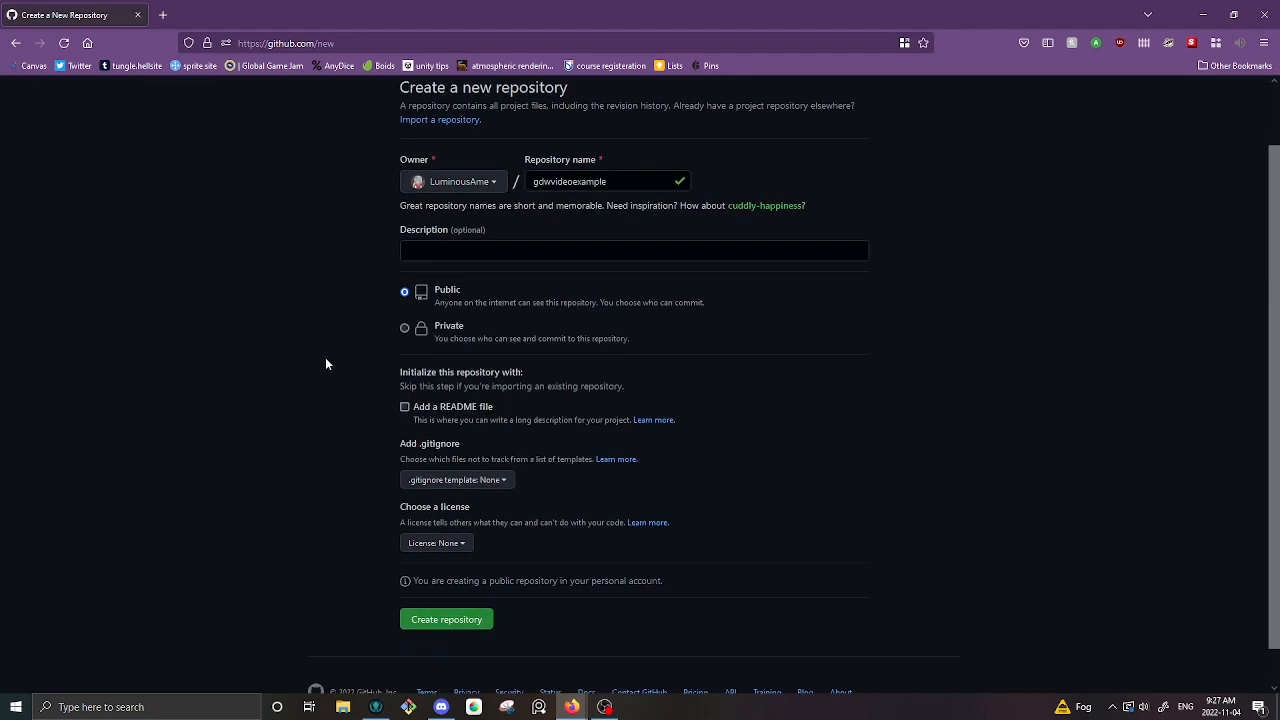
left_click(405, 407)
left_click(490, 480)
type("un")
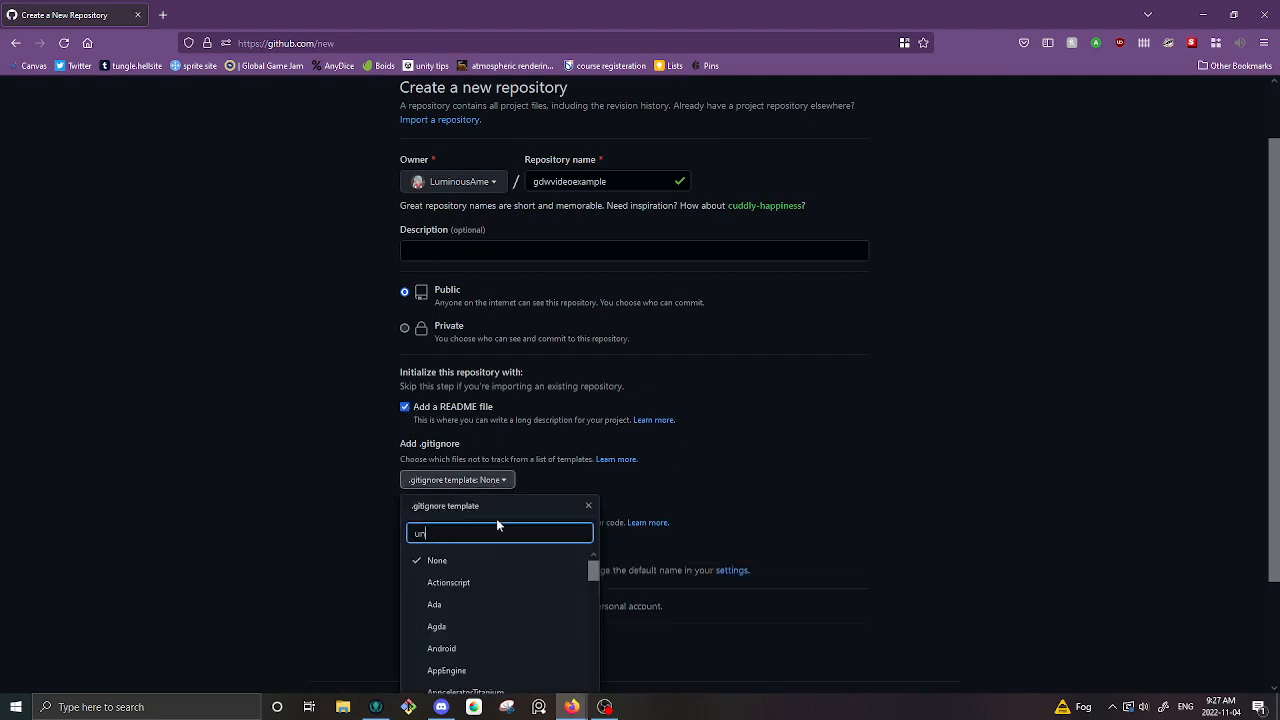
type("ity")
left_click(489, 566)
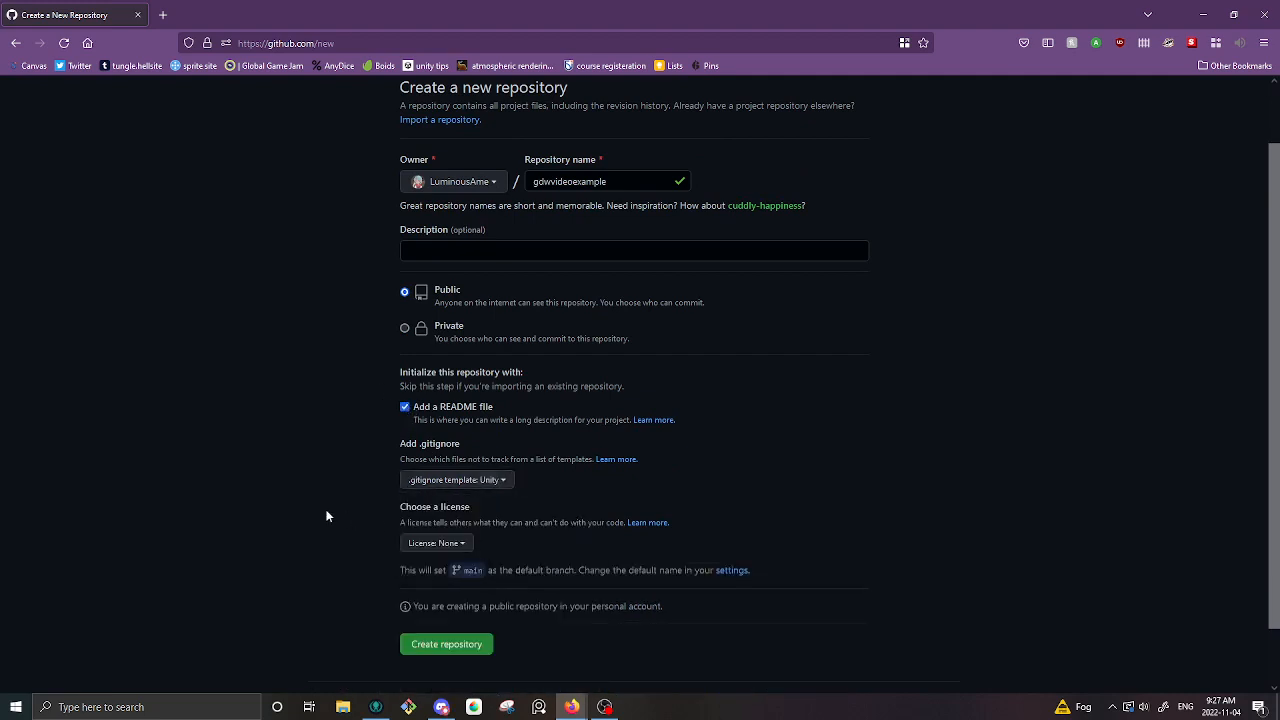
Create the public gdwvideoexample repository with no license.
scroll(330, 516, "down", 1)
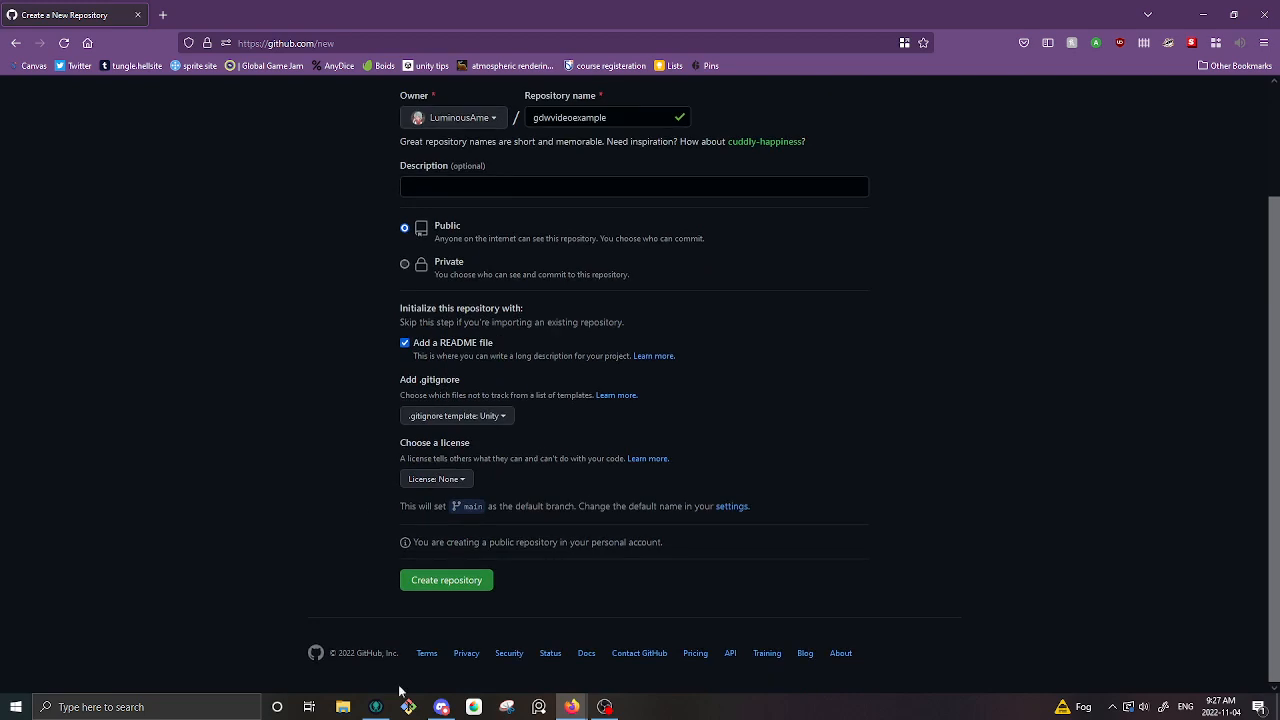
left_click(447, 581)
left_click(433, 588)
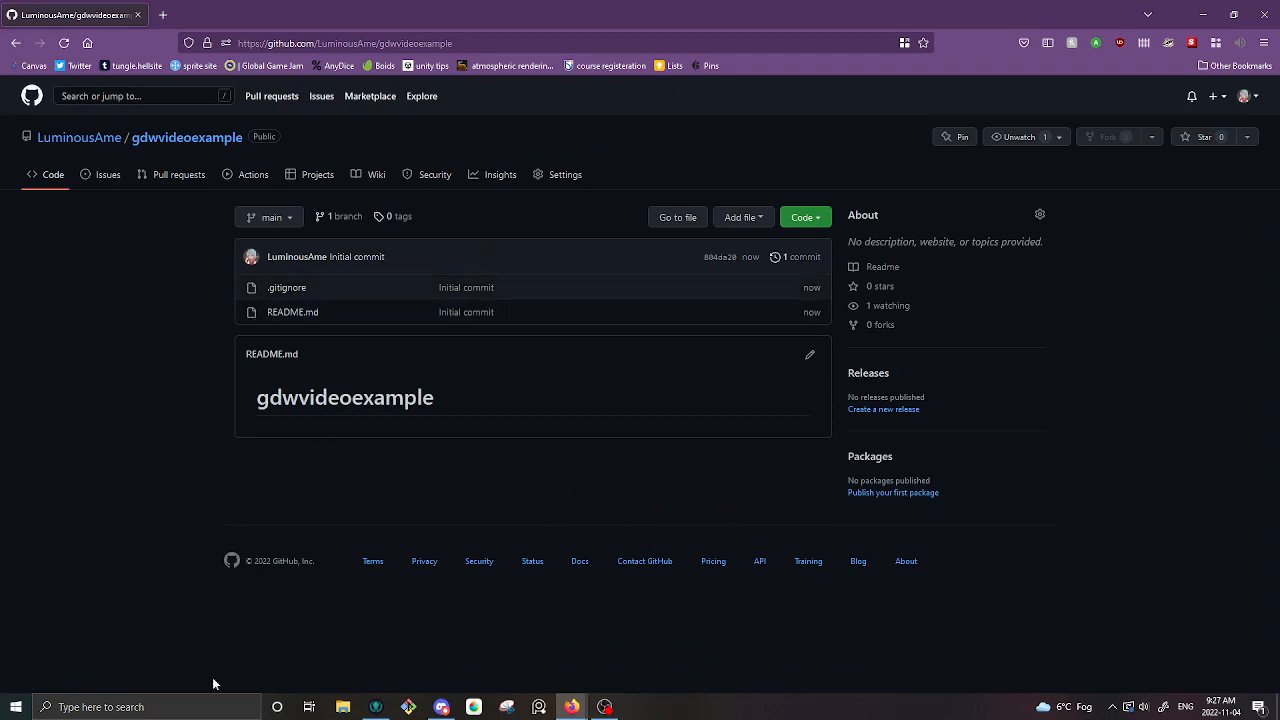
Copy the web address of the gdwvideoexample repository page.
left_click(470, 43)
right_click(470, 43)
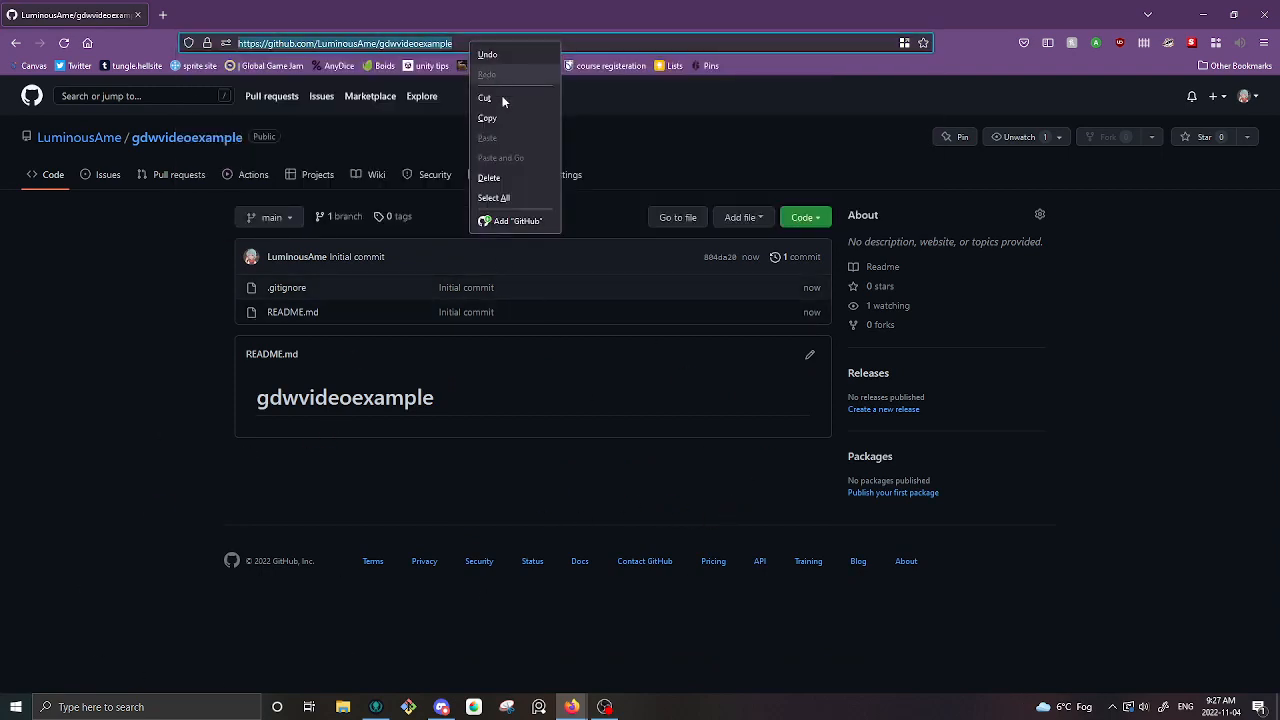
left_click(510, 118)
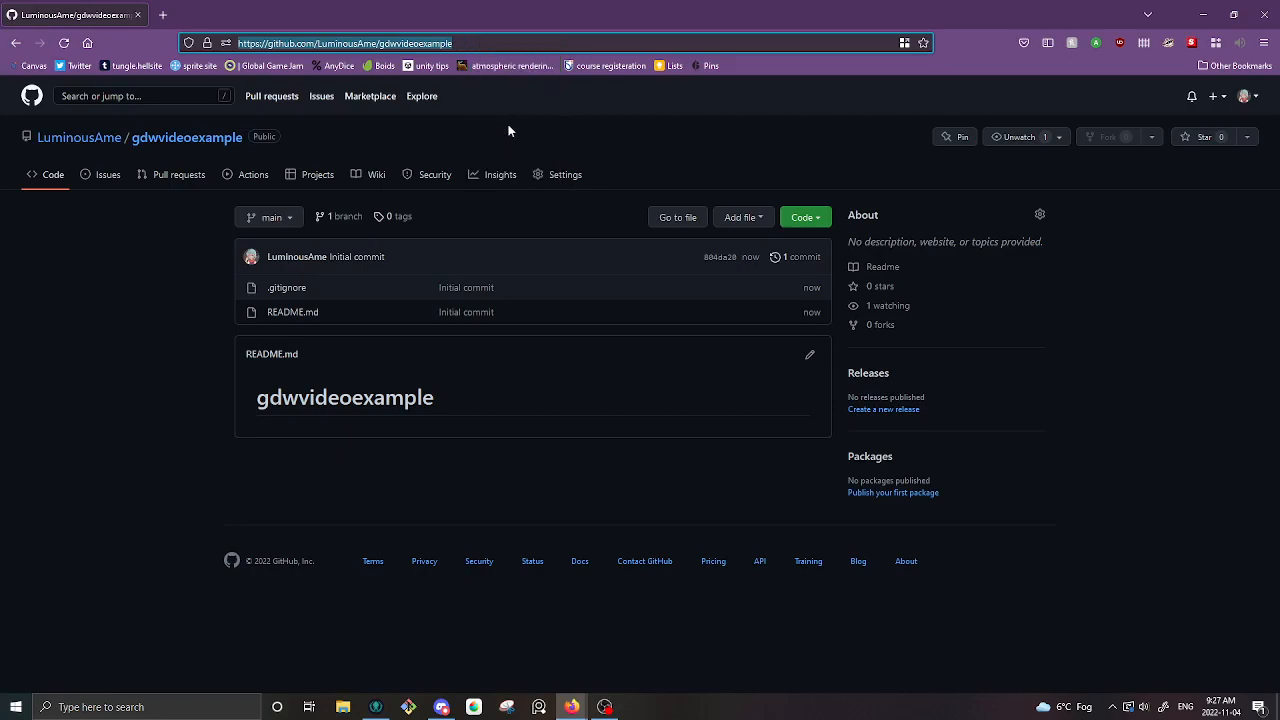
Switch to GitKraken, clone the repository from the copied URL into the Documents\Gitkraken folder, and open it.
left_click(378, 706)
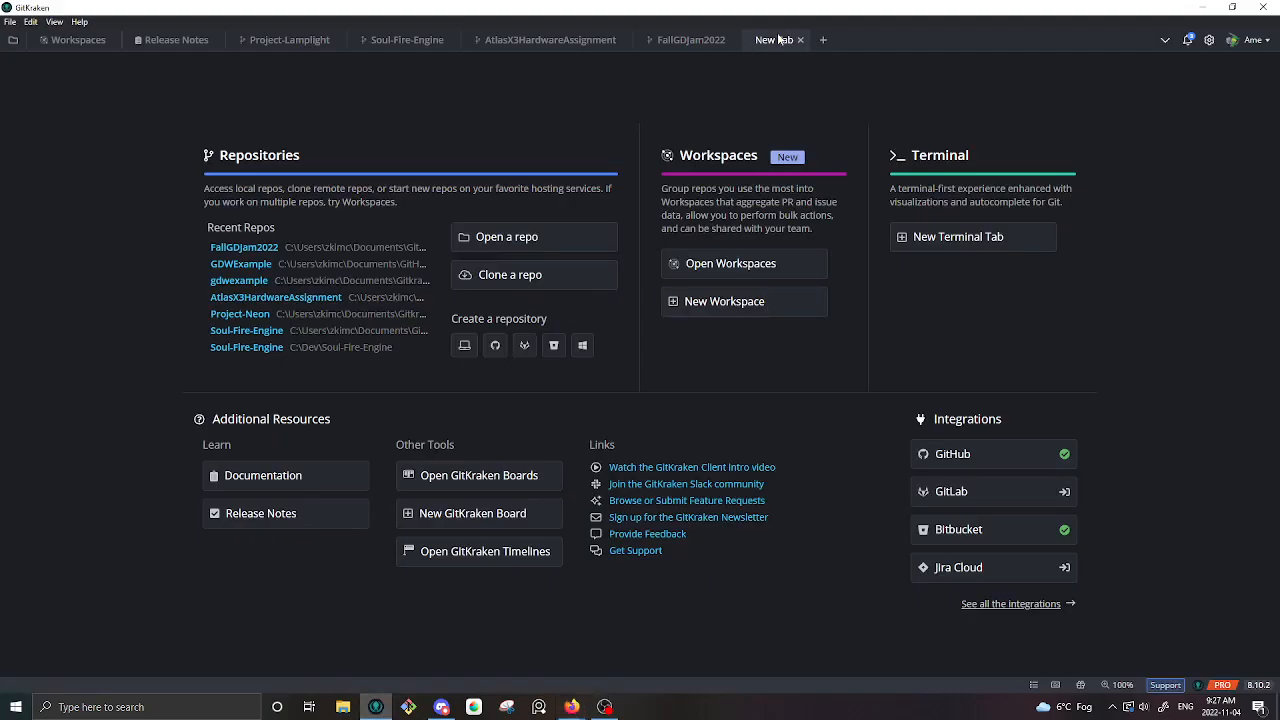
left_click(524, 276)
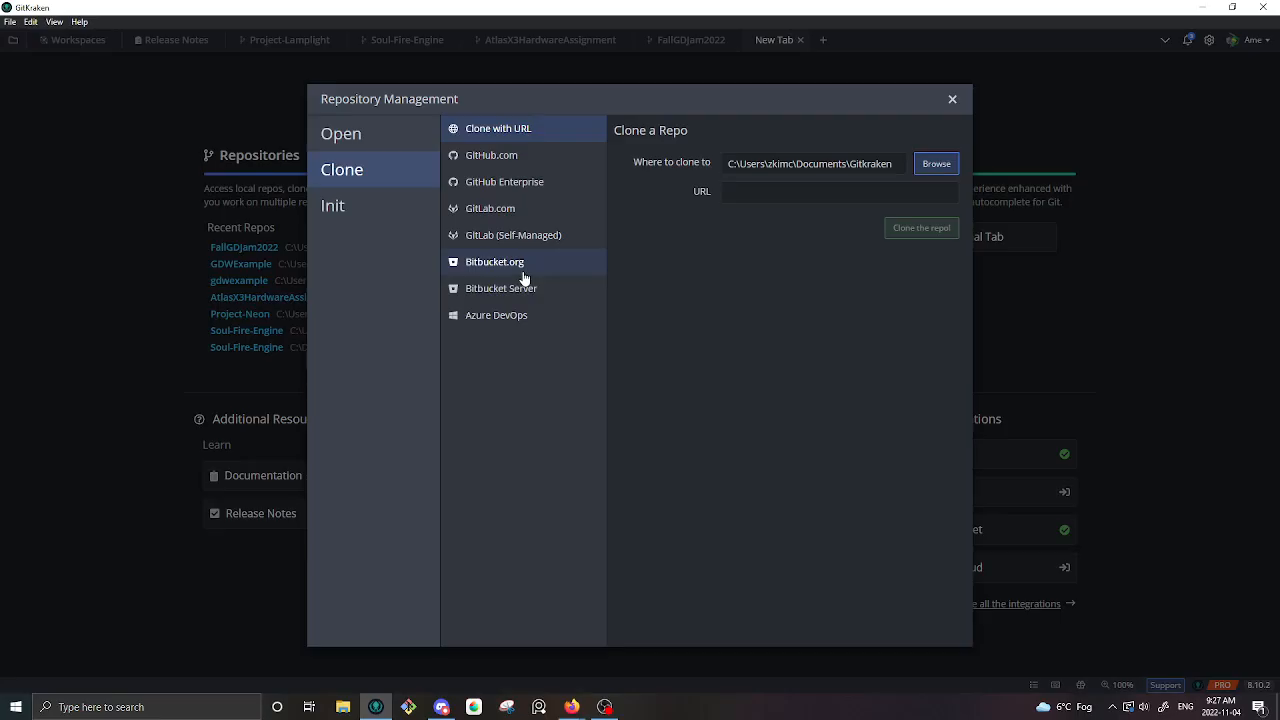
left_click(833, 193)
key("ctrl+v")
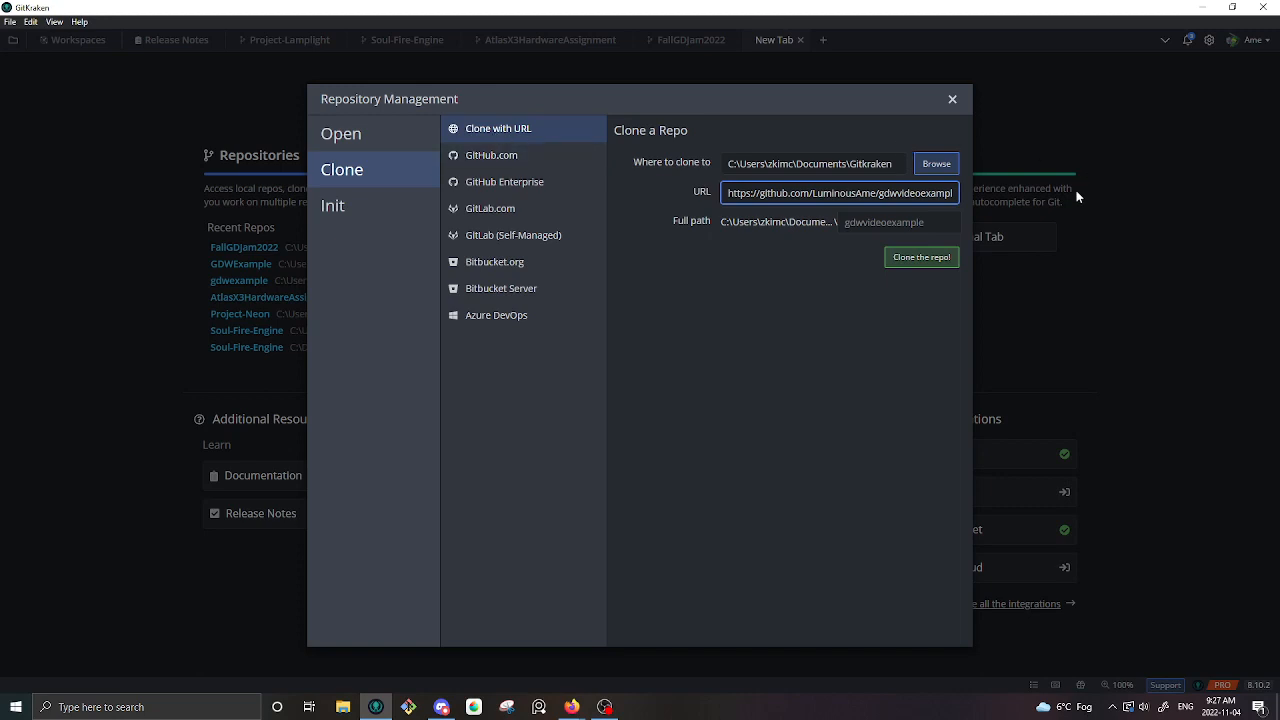
left_click(910, 257)
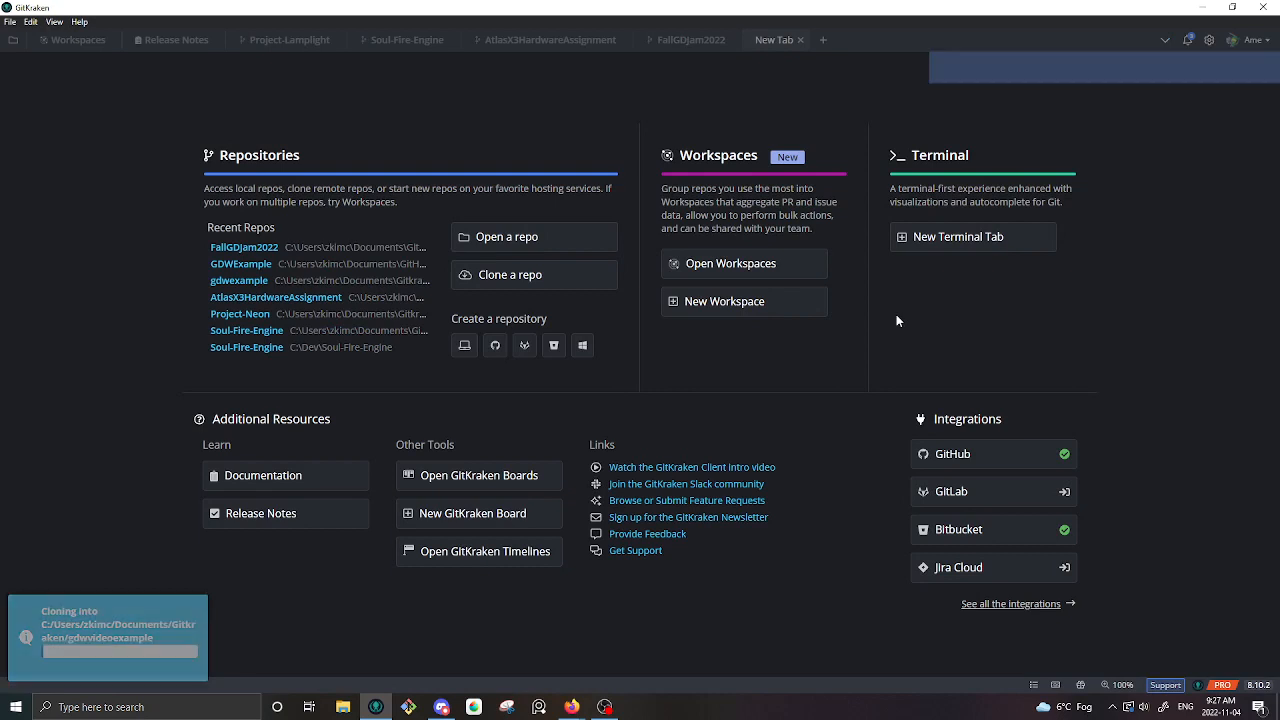
left_click(712, 68)
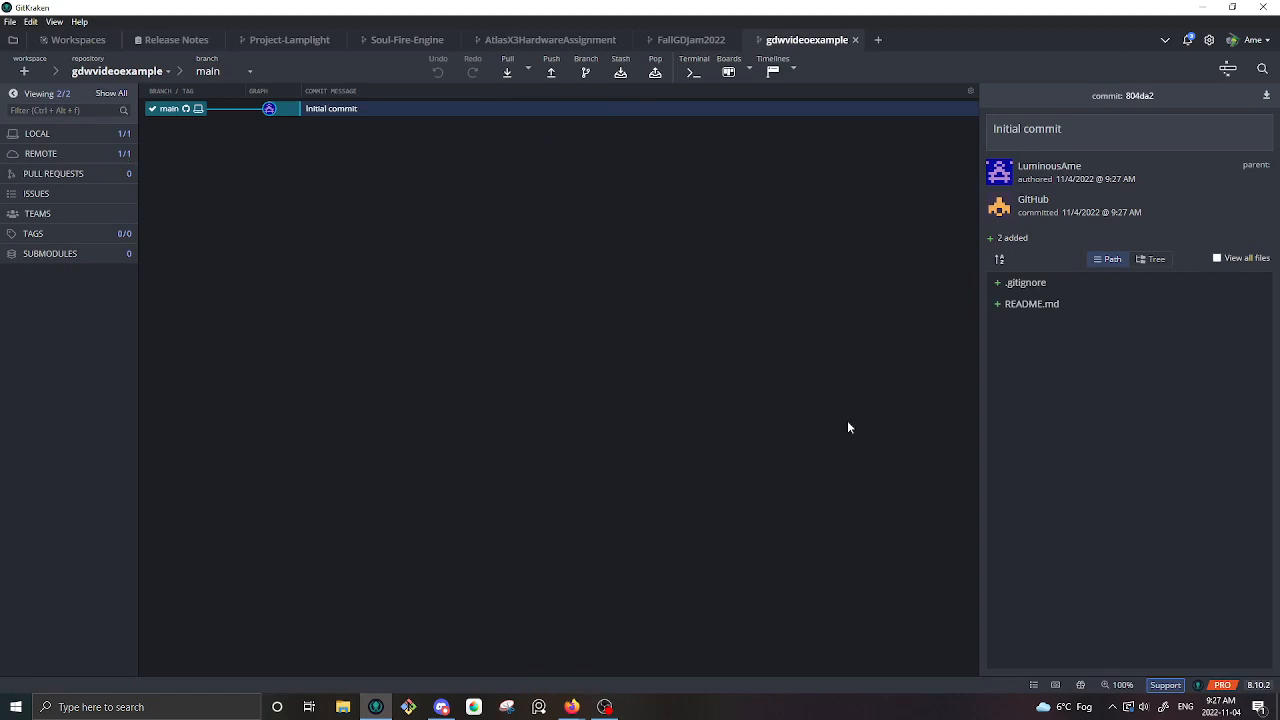
Show the cloned repository's .gitignore file in its folder.
right_click(1022, 285)
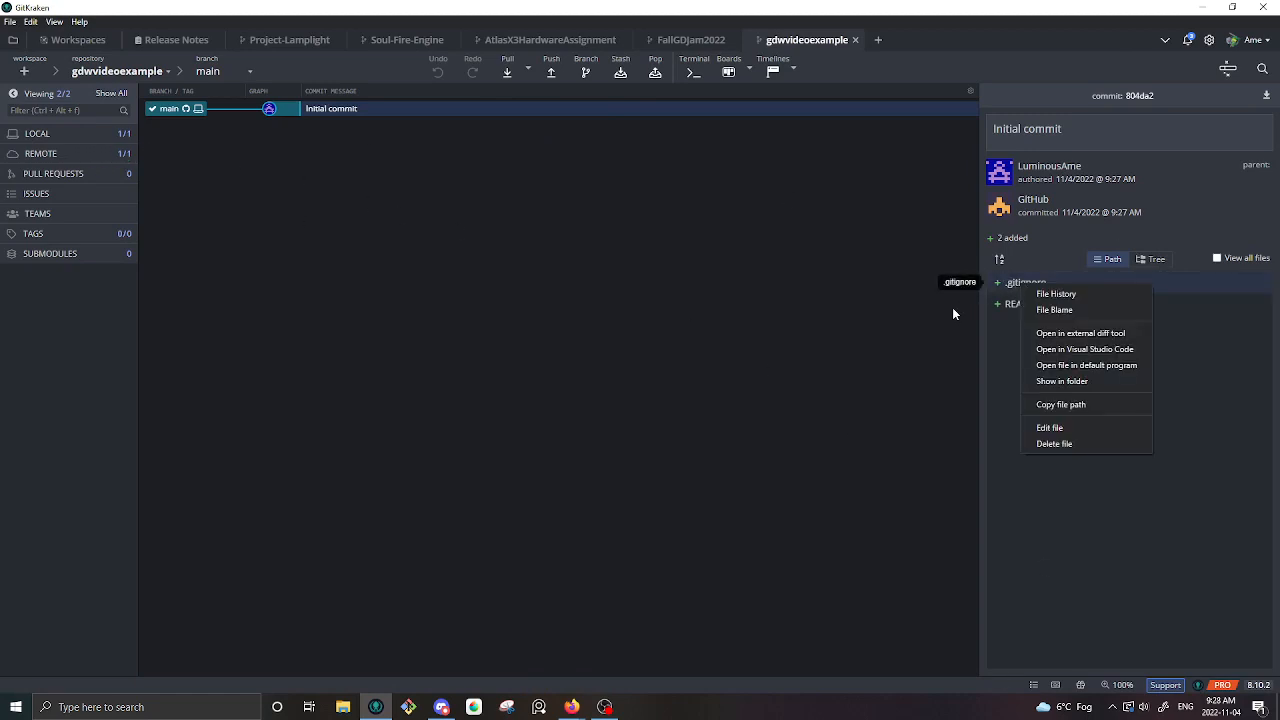
left_click(1094, 381)
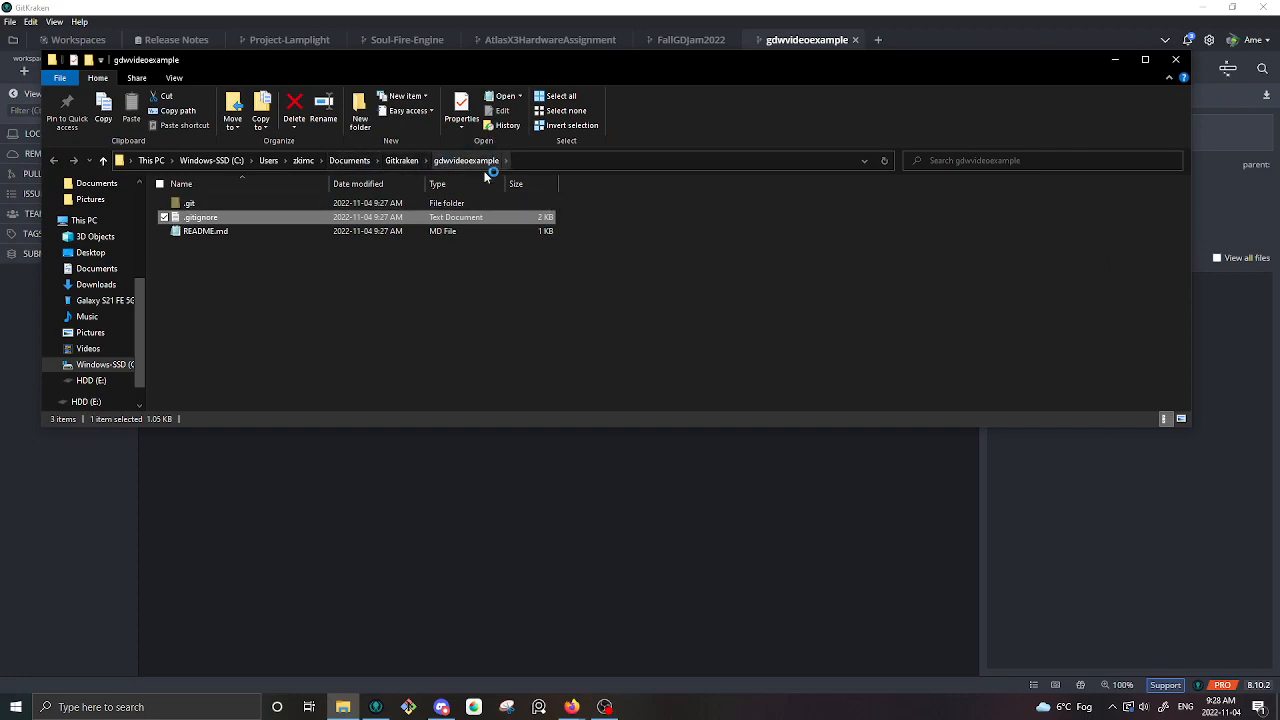
Launch Unity Hub and start a new project from the 2D Core template with editor version 2021.3.11f1.
left_click(120, 707)
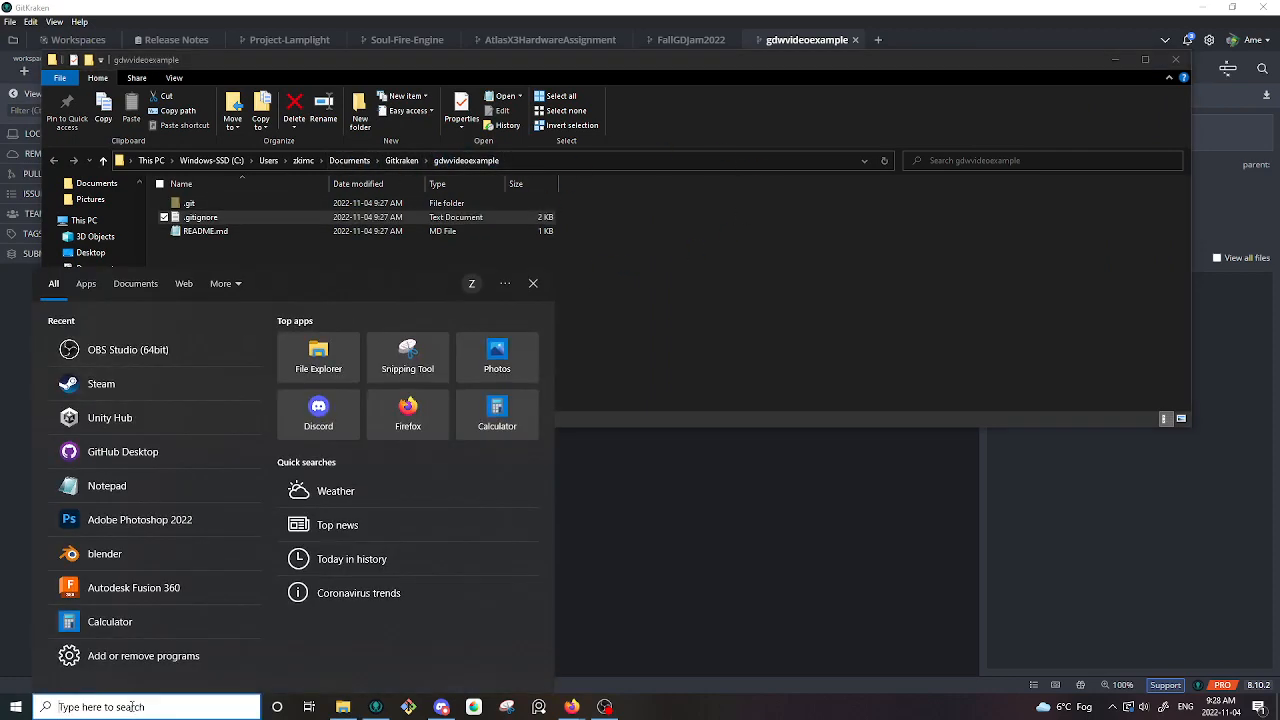
type("unity hub")
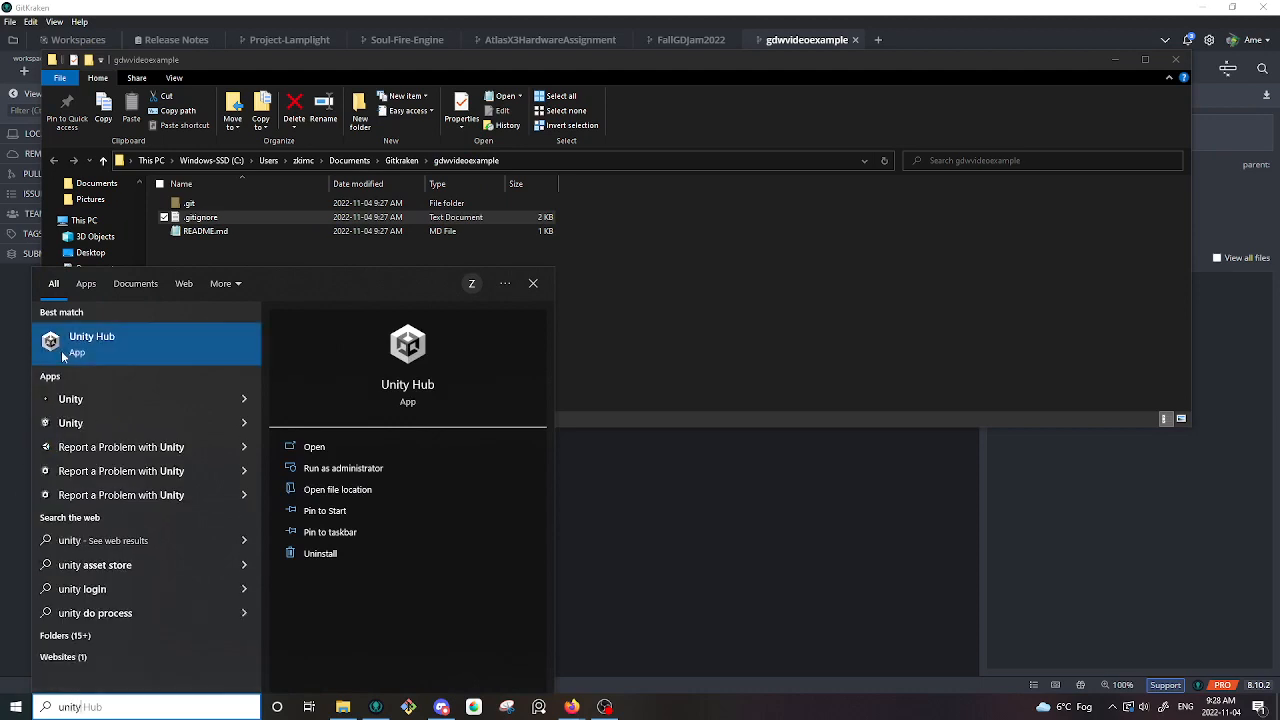
left_click(72, 350)
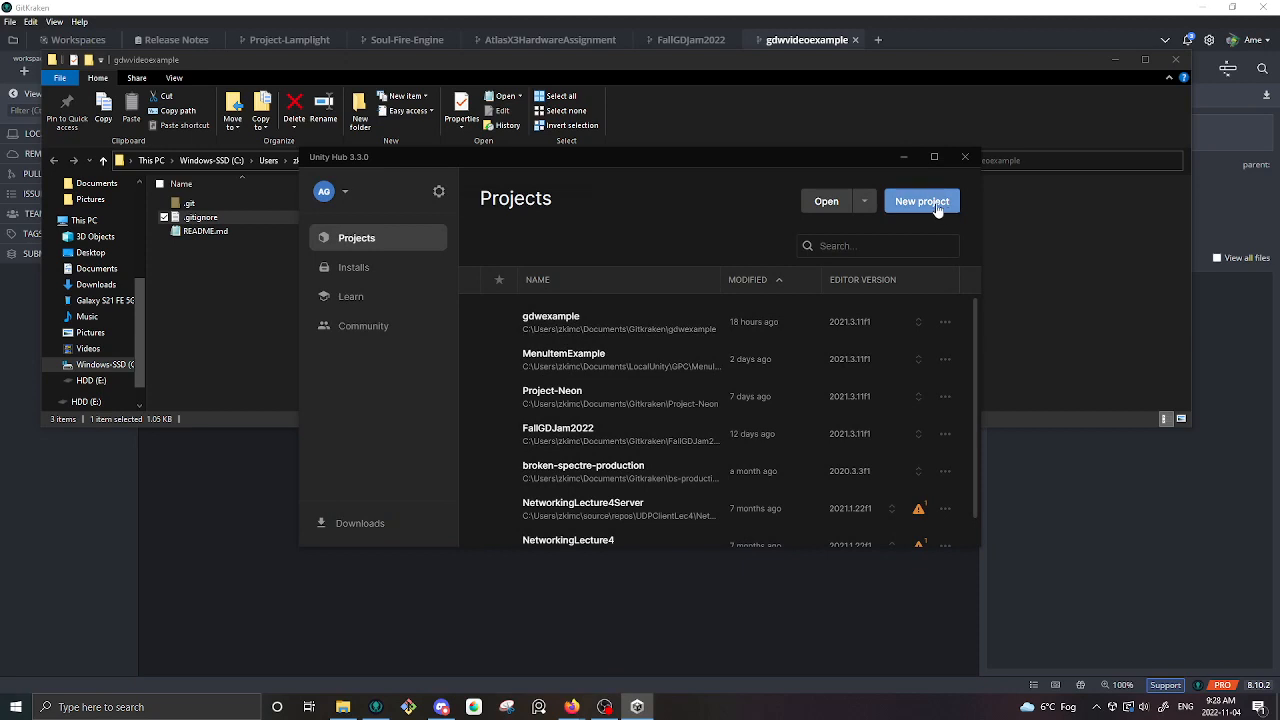
left_click(936, 204)
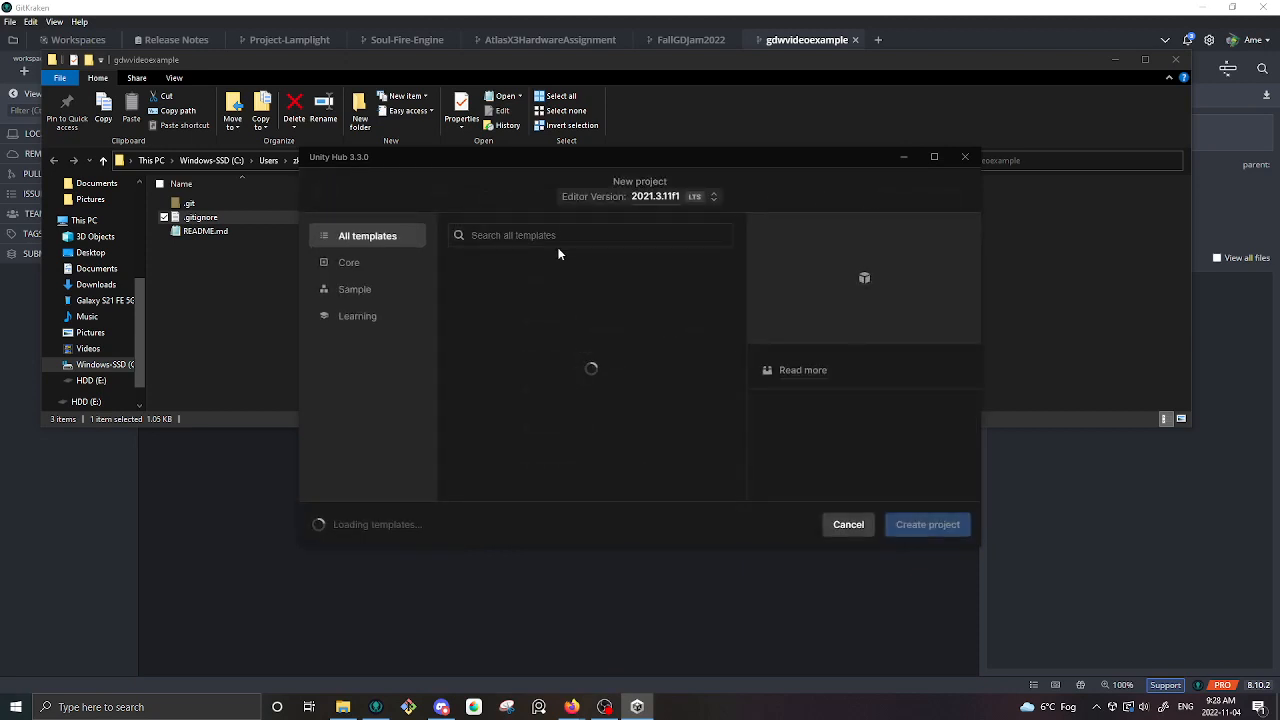
left_click(547, 288)
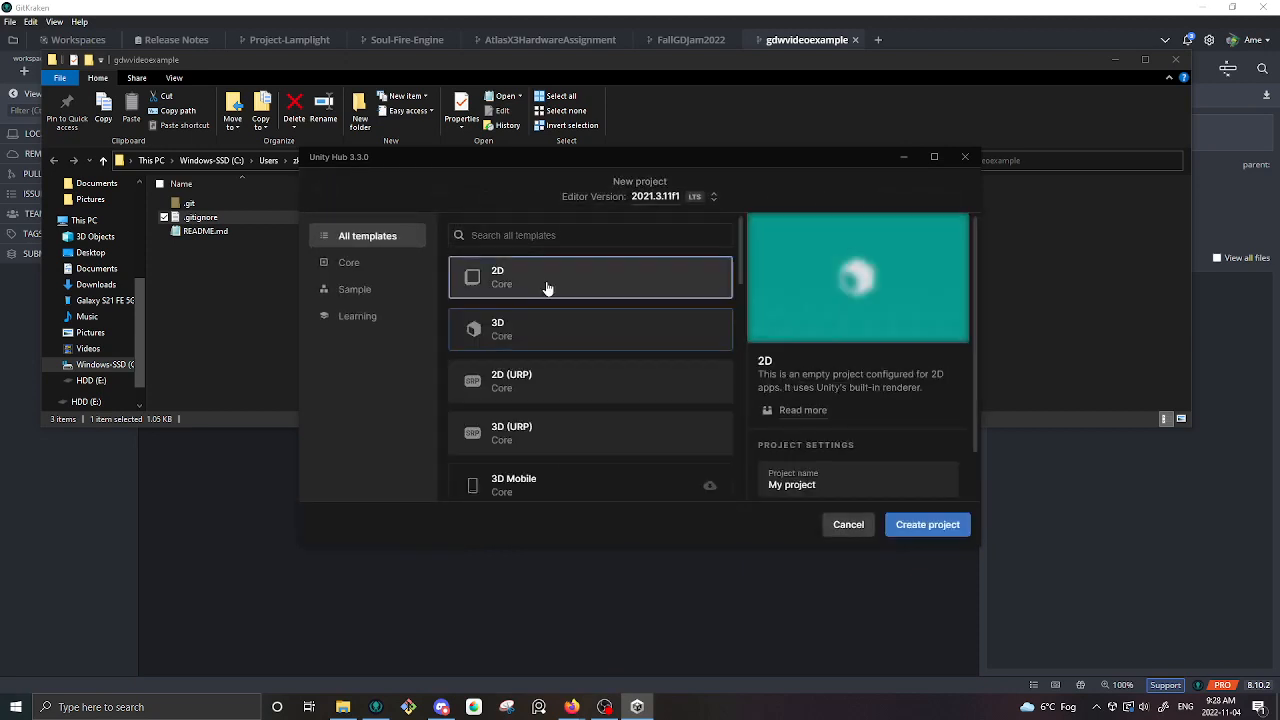
Set the new project's location to the gdwvideoexample folder inside Documents\Gitkraken.
scroll(928, 364, "down", 1)
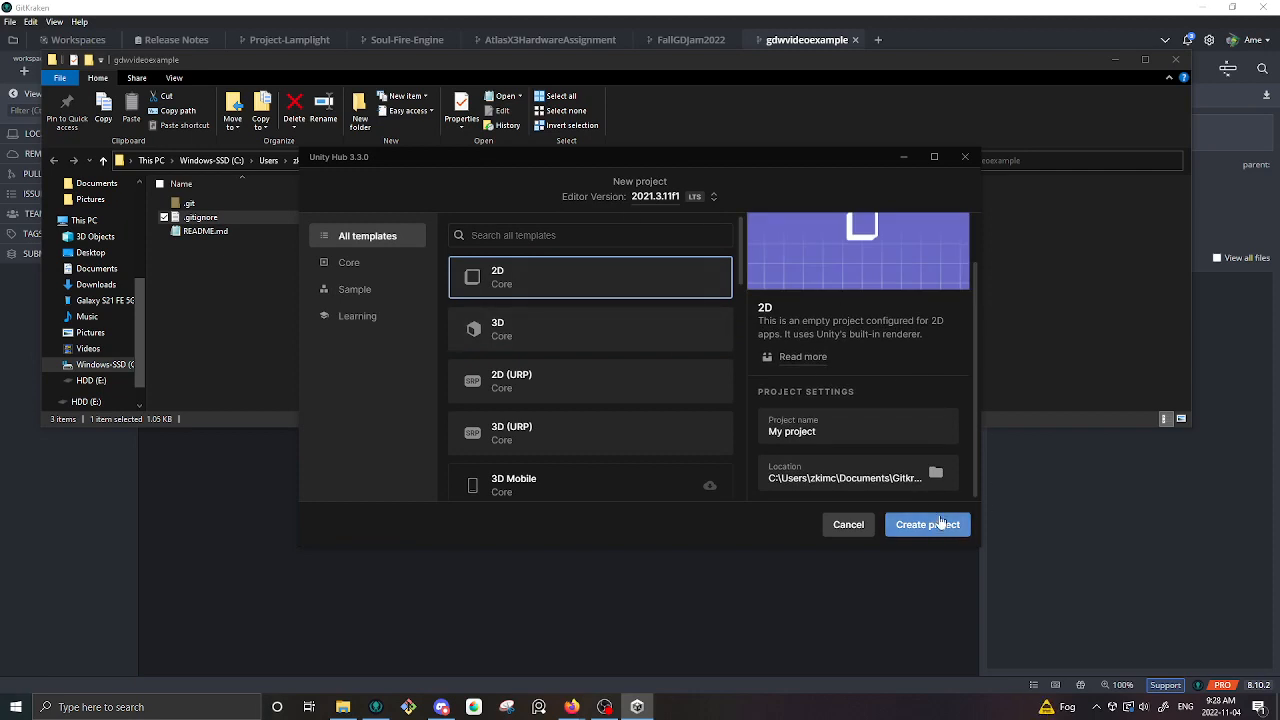
left_click(937, 475)
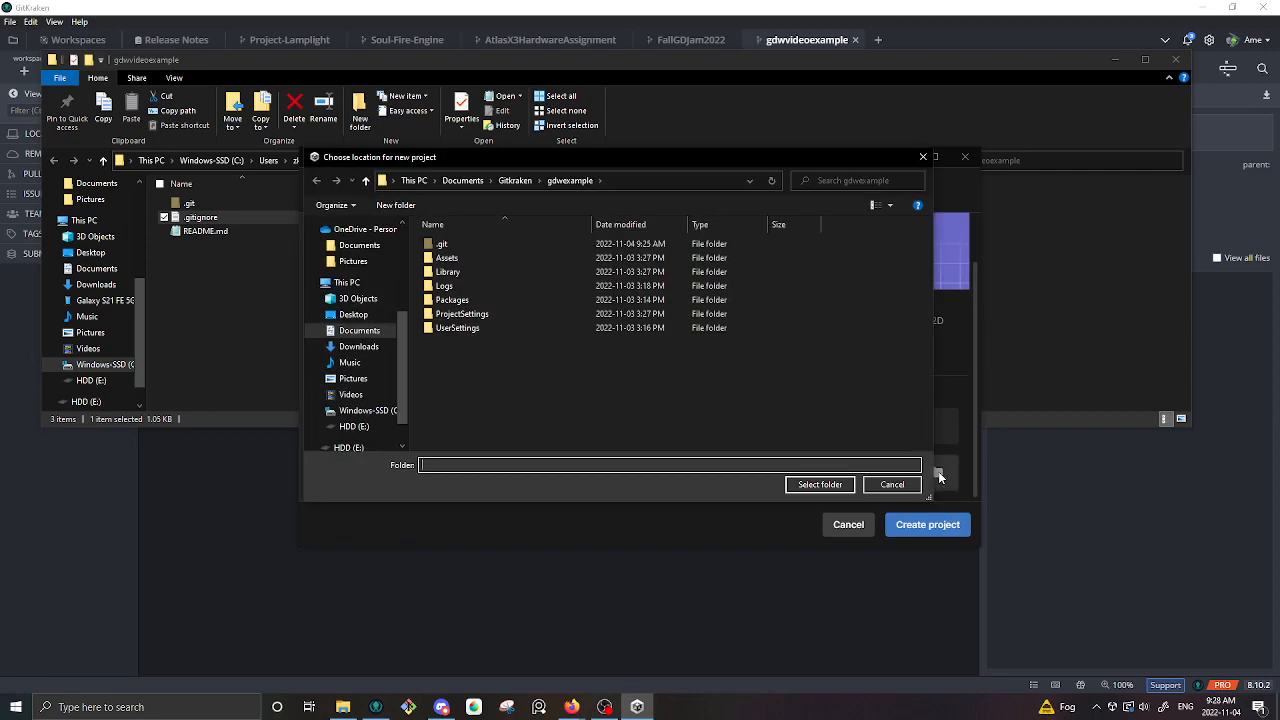
left_click(516, 182)
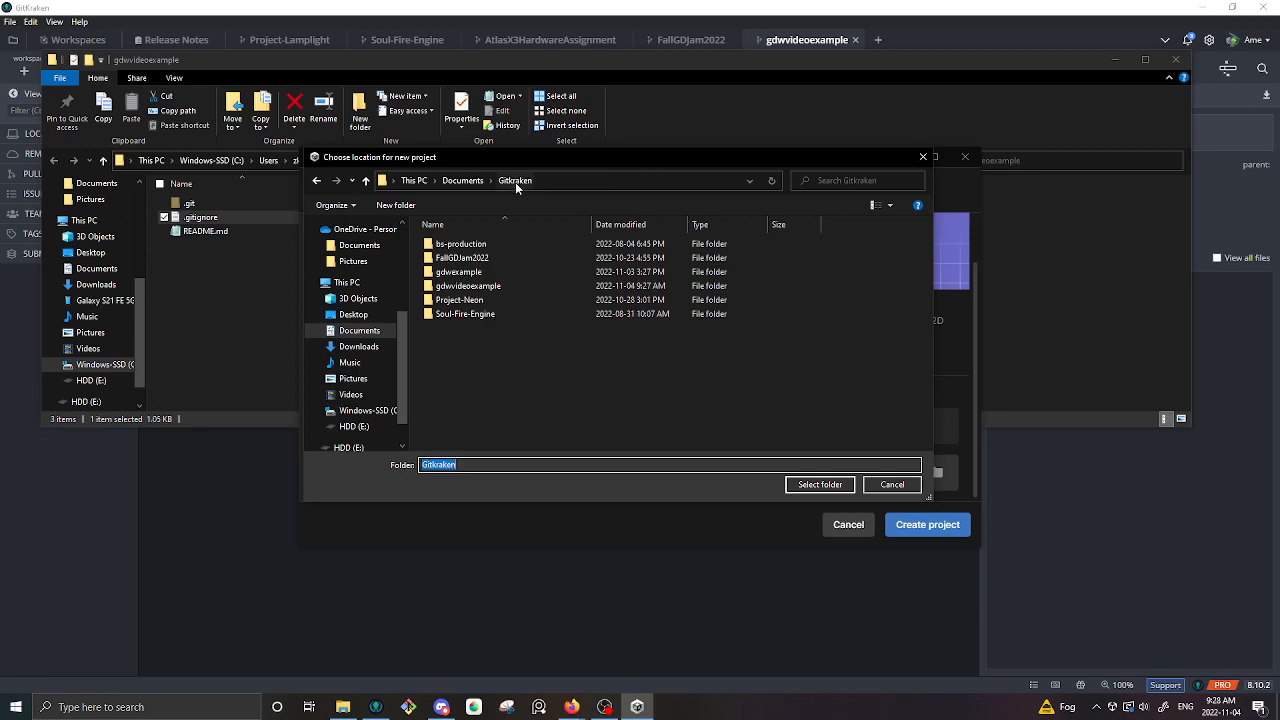
double_click(500, 287)
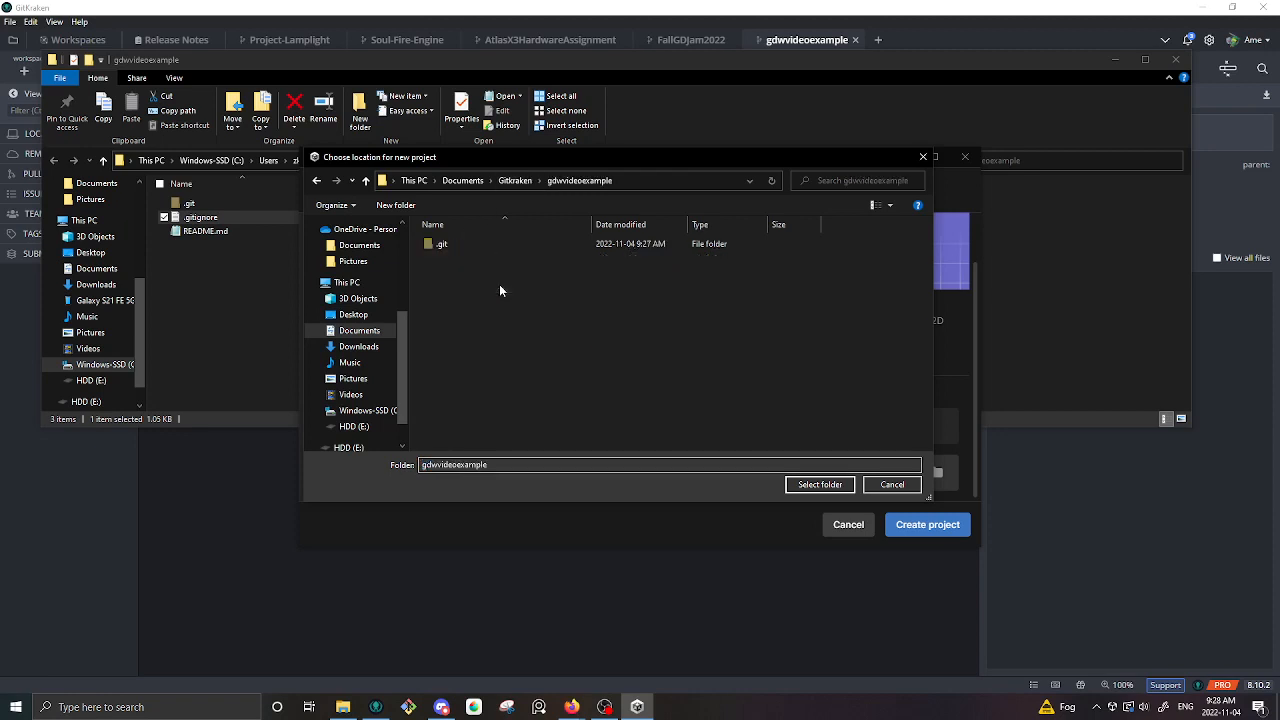
left_click(821, 485)
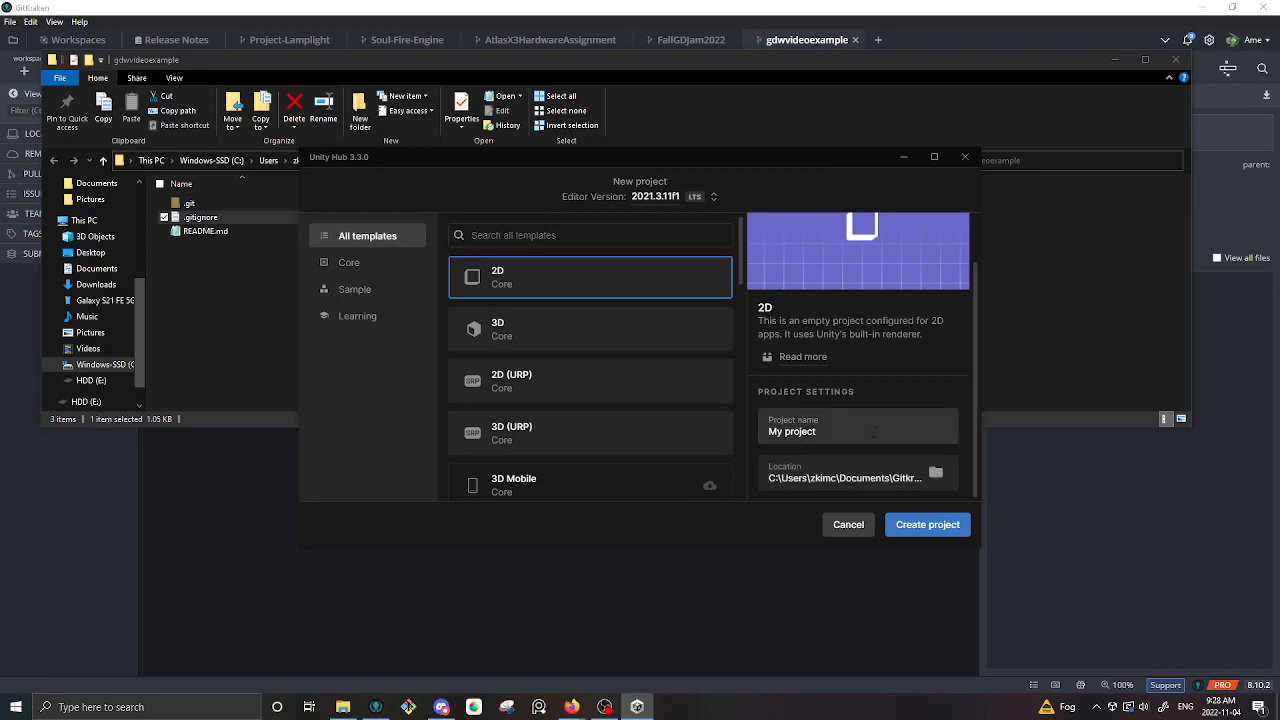
Create the Unity project under the default name My project and minimize Unity Hub.
left_click_drag(832, 427, 745, 421)
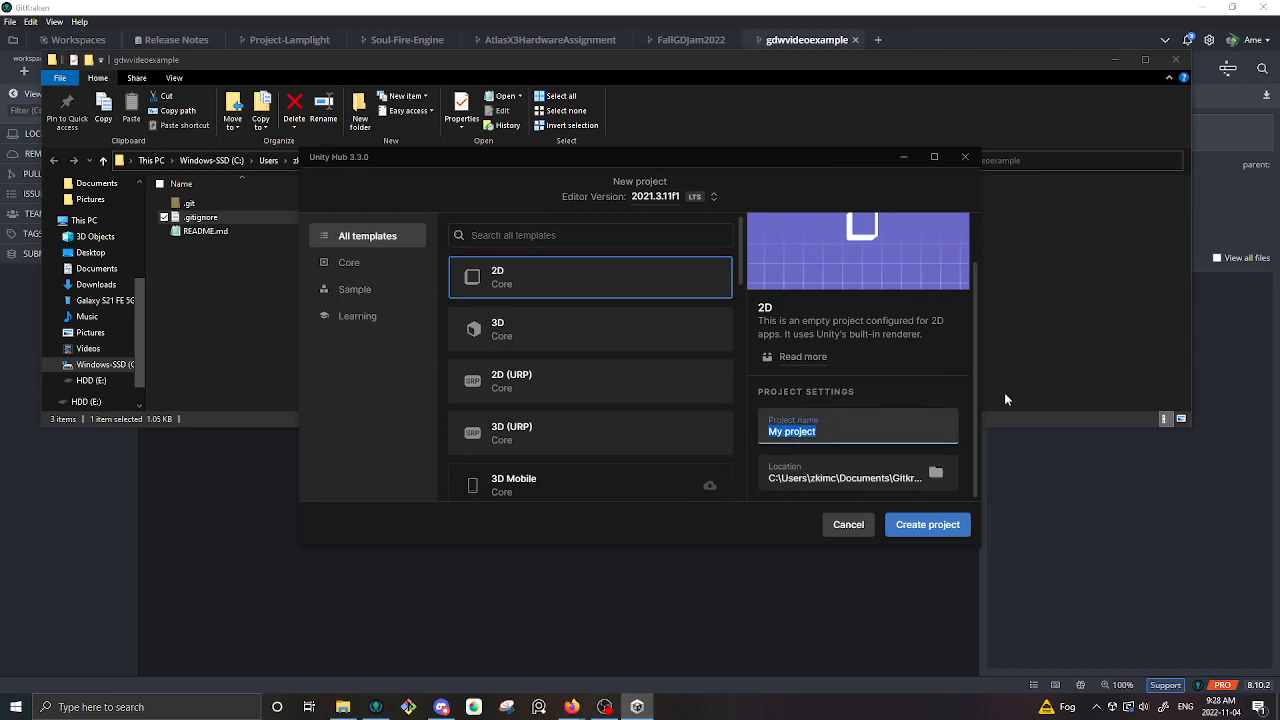
left_click(884, 383)
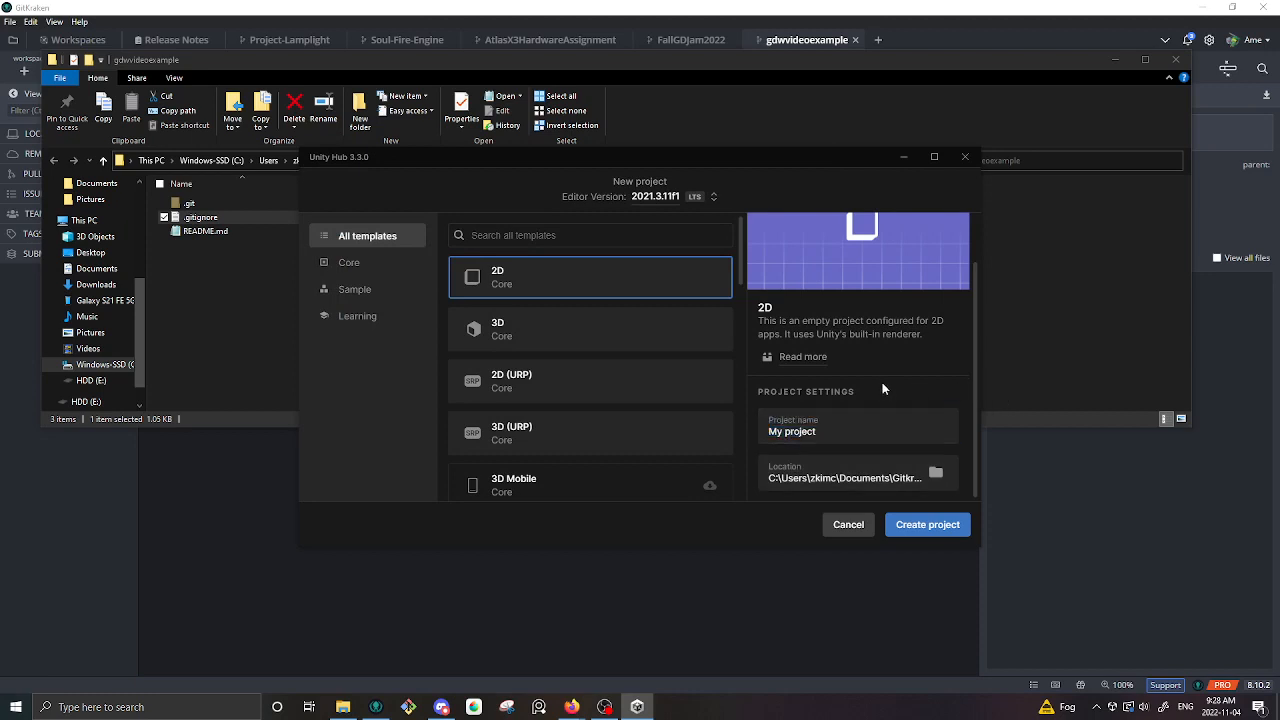
left_click(914, 537)
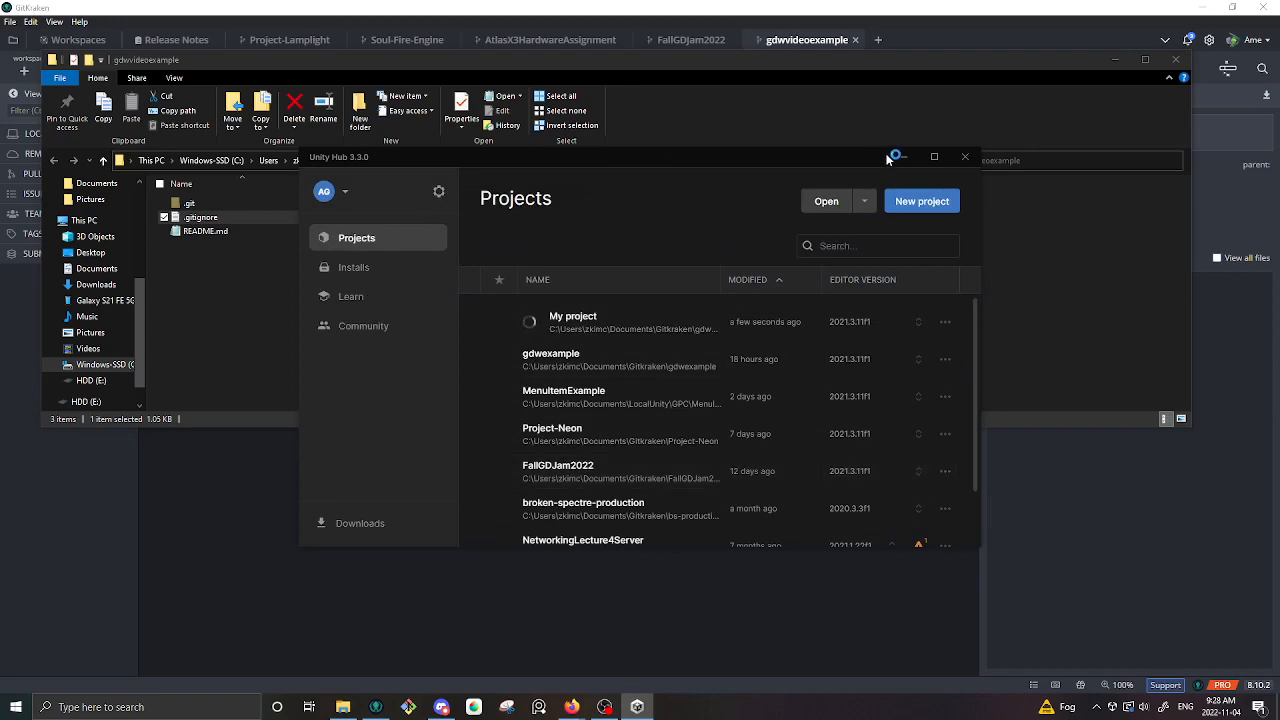
left_click(902, 159)
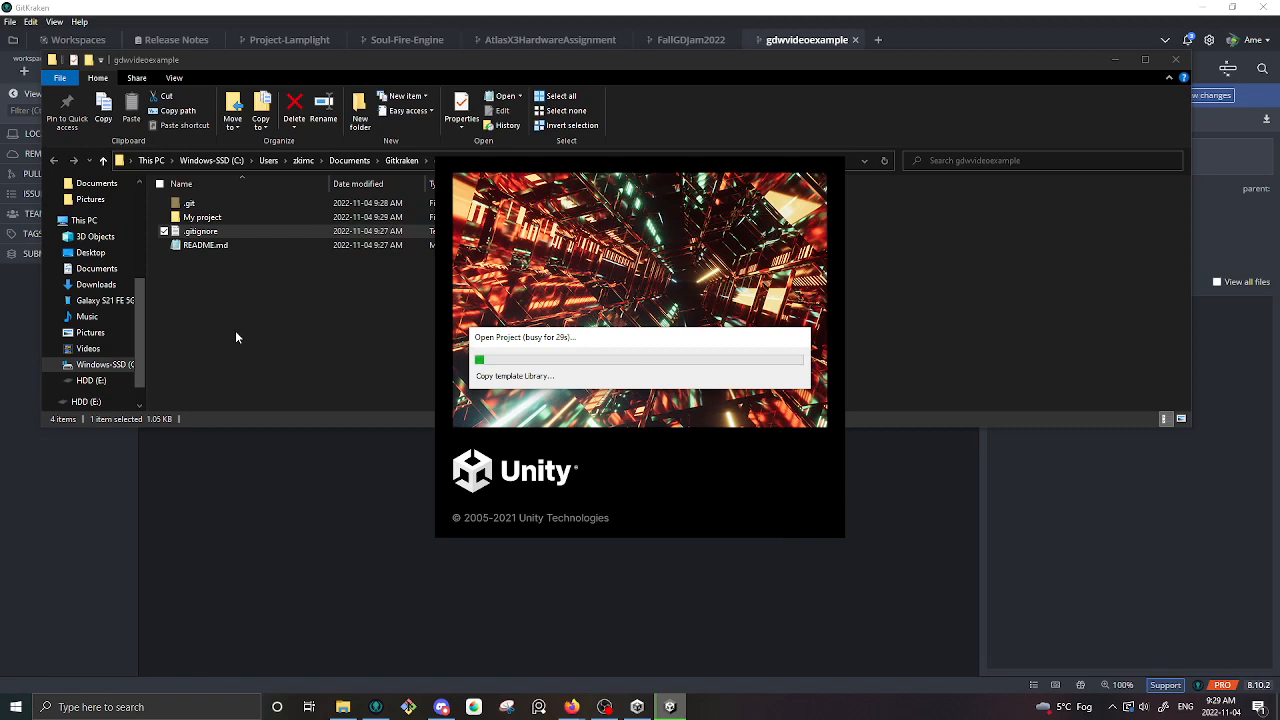
Dismiss the Unity editor's update notice and close the editor, keeping the gdwvideoexample folder window in view.
left_click_drag(863, 64, 0, 320)
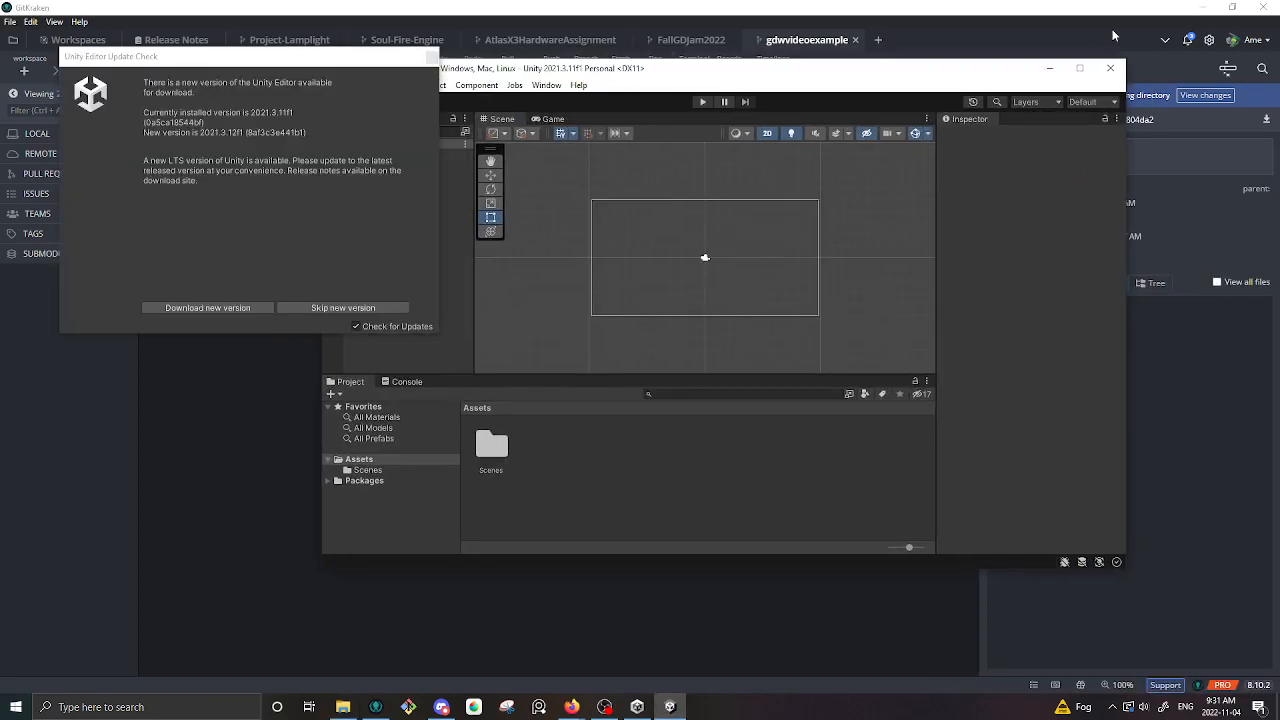
left_click(1080, 67)
left_click(431, 56)
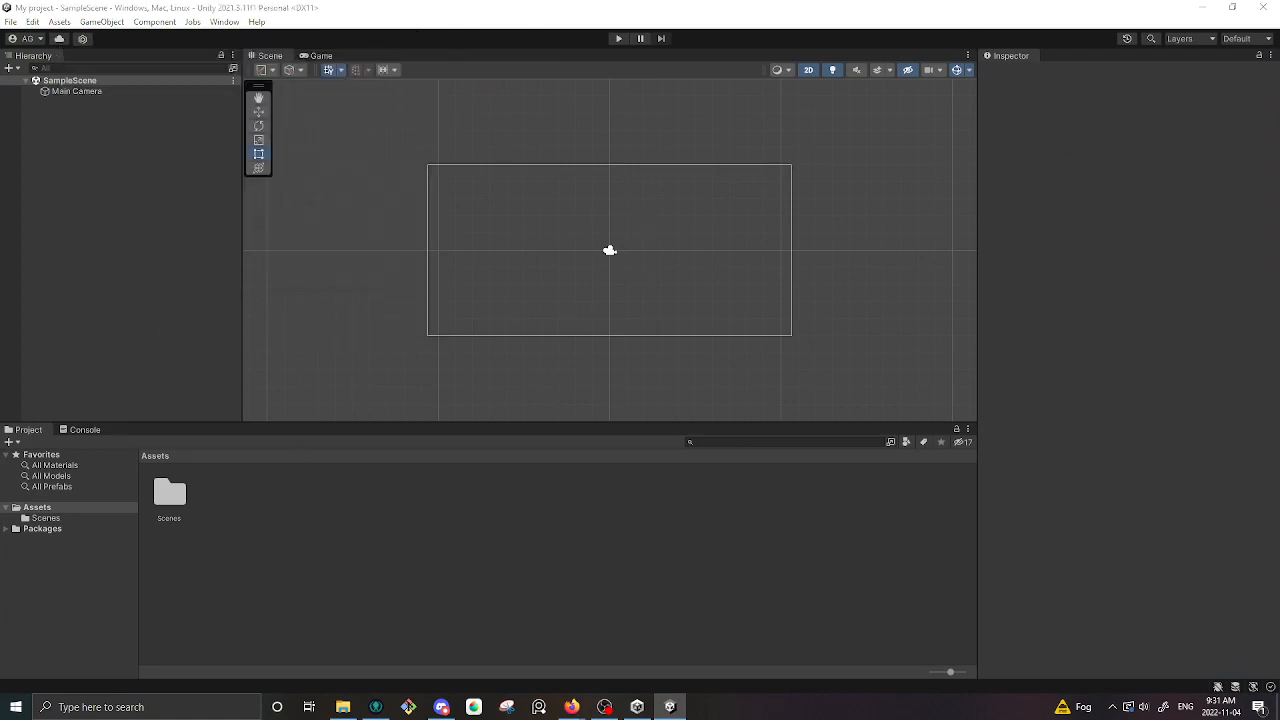
left_click_drag(0, 177, 911, 262)
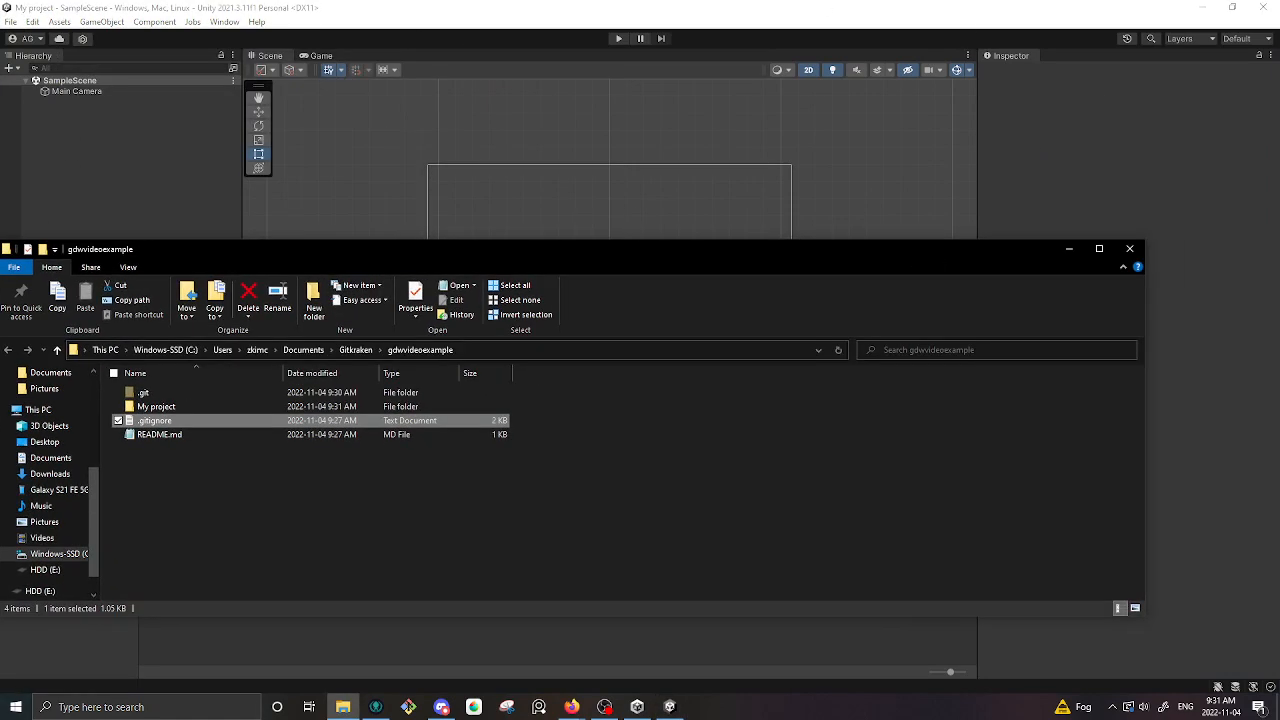
left_click(1262, 7)
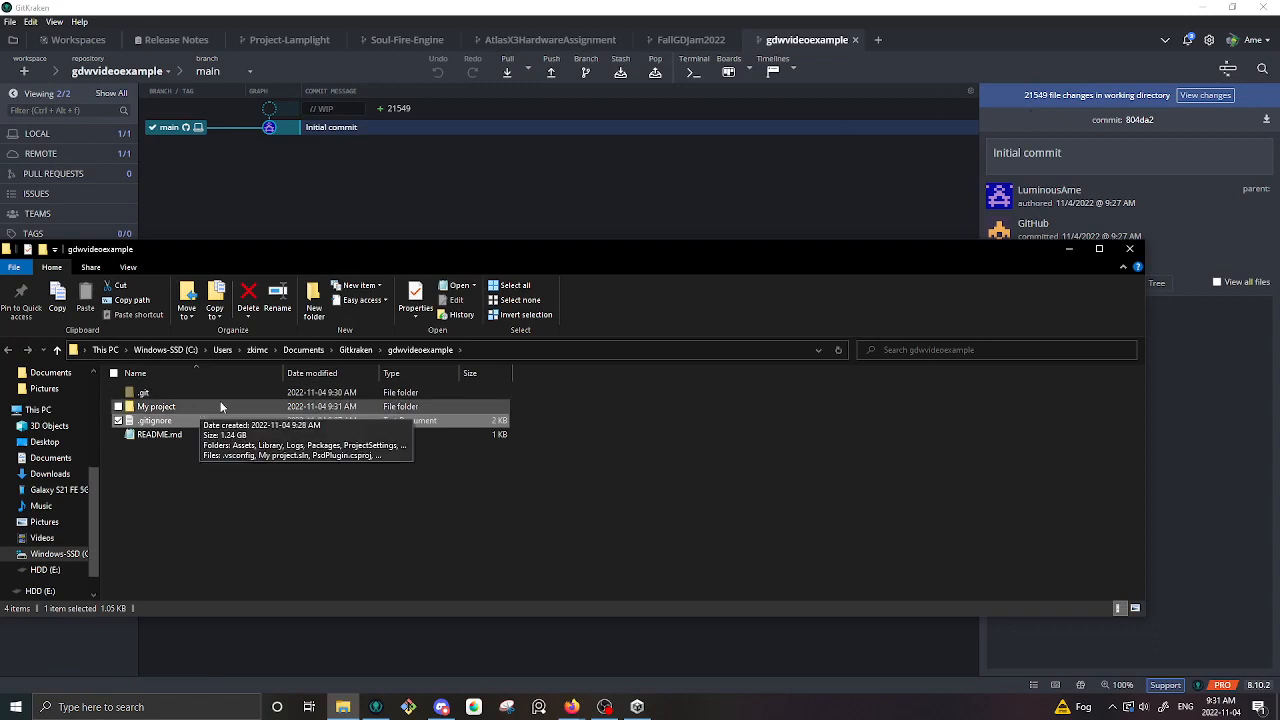
Open the My project folder inside gdwvideoexample and look through its files and subfolders.
left_click(368, 405)
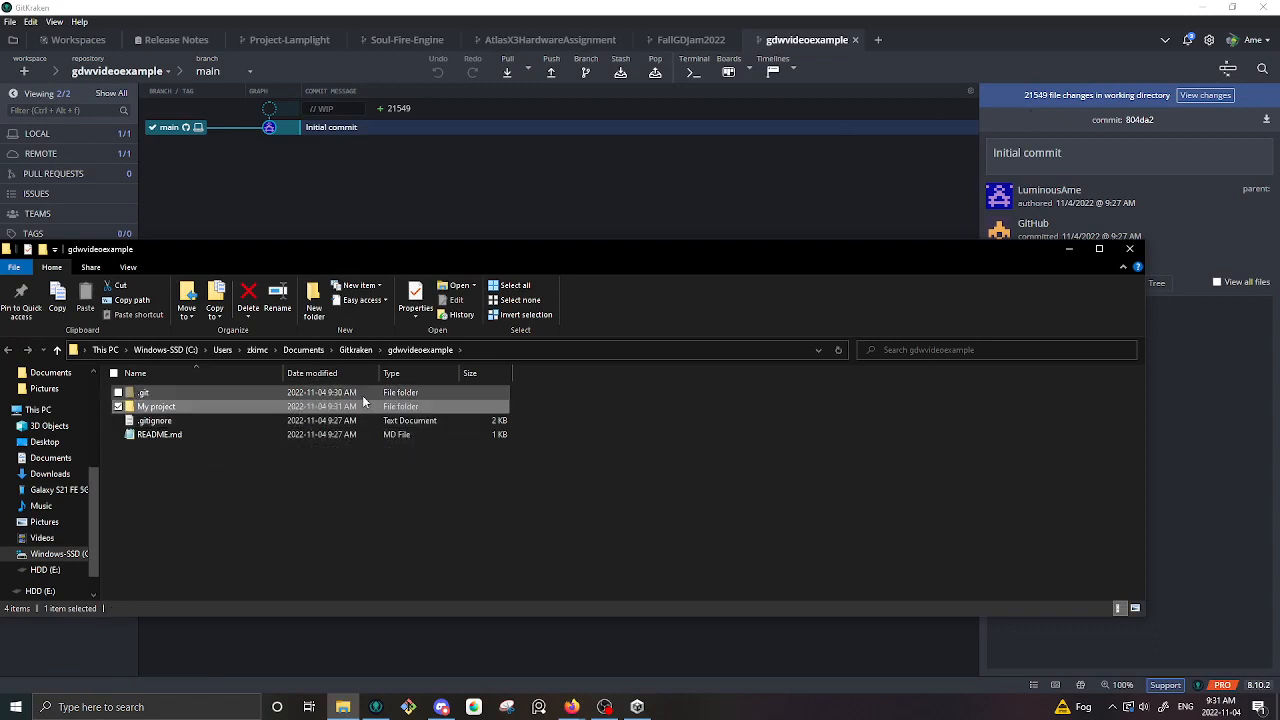
double_click(197, 410)
scroll(615, 457, "down", 3)
scroll(618, 480, "up", 3)
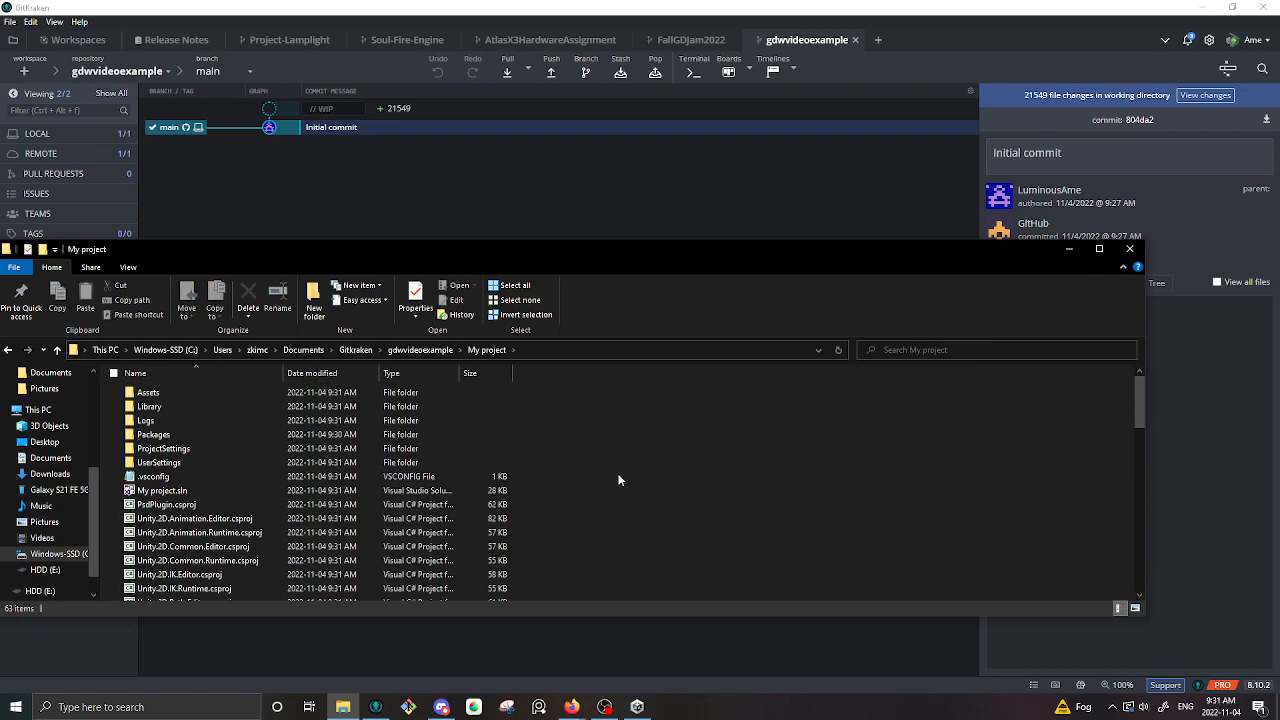
scroll(568, 528, "down", 15)
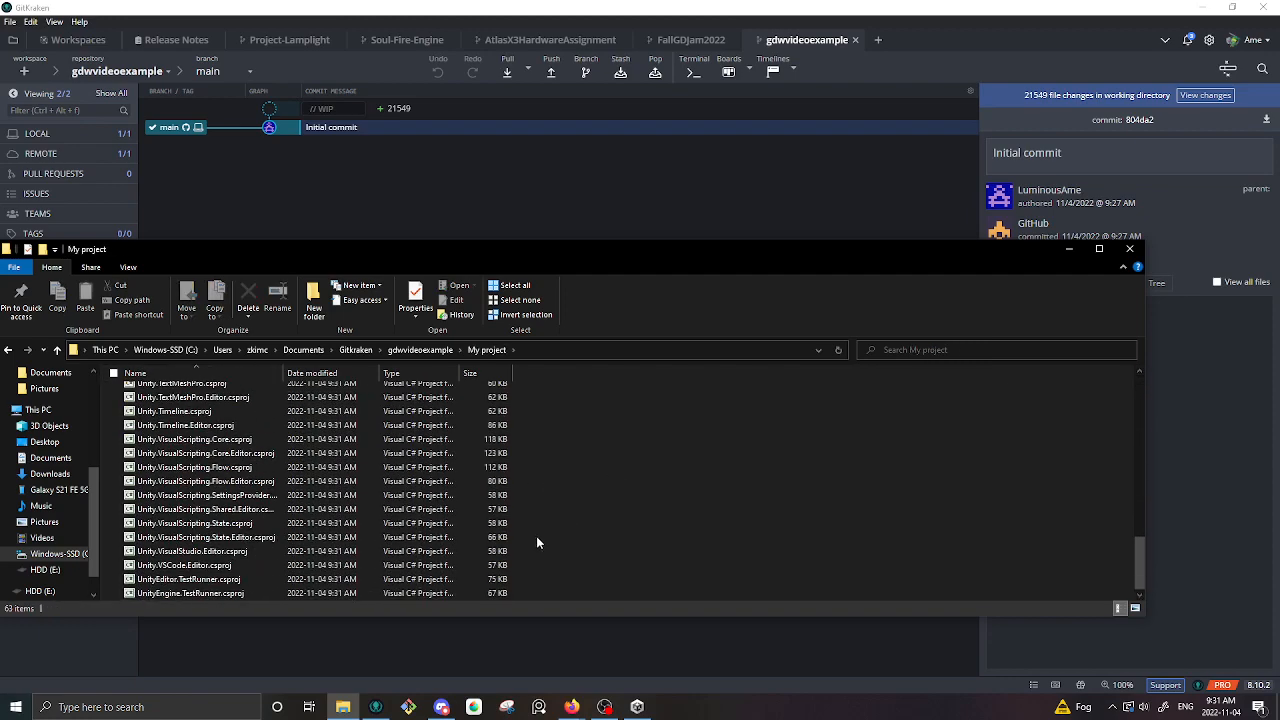
scroll(537, 536, "up", 10)
scroll(537, 541, "up", 5)
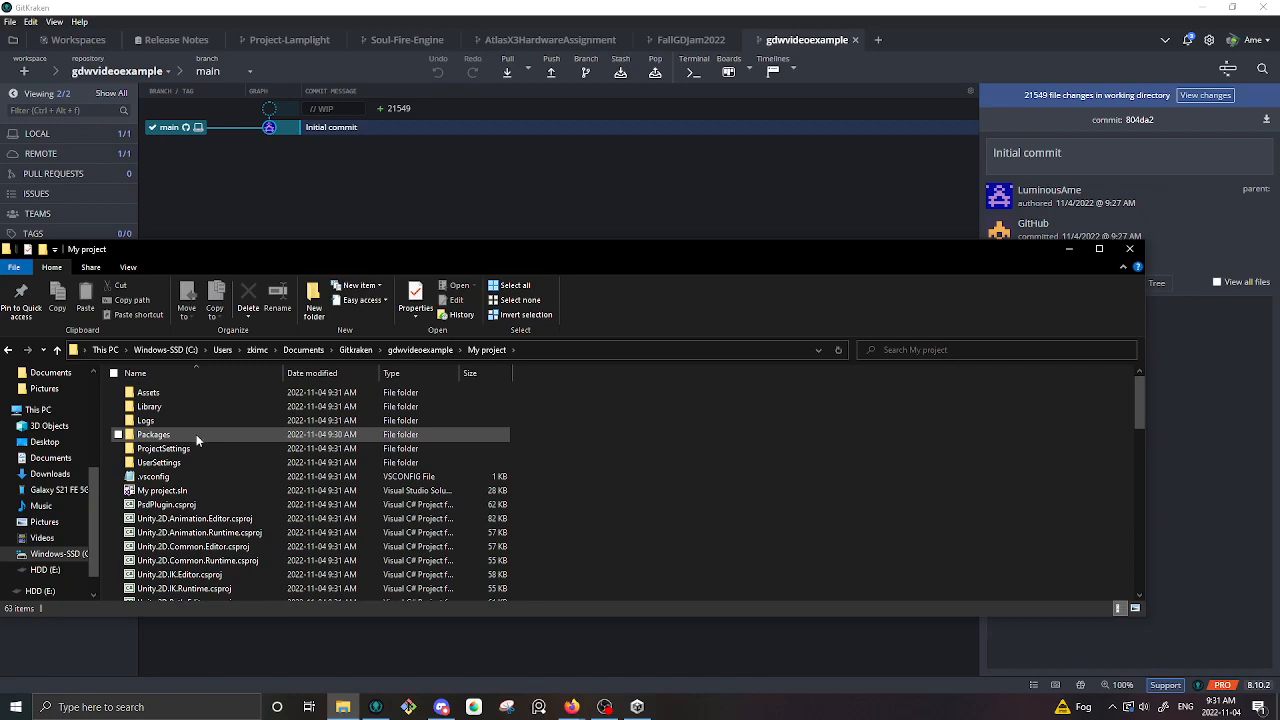
Move all files and folders from My project into the parent gdwvideoexample folder.
left_click(207, 397)
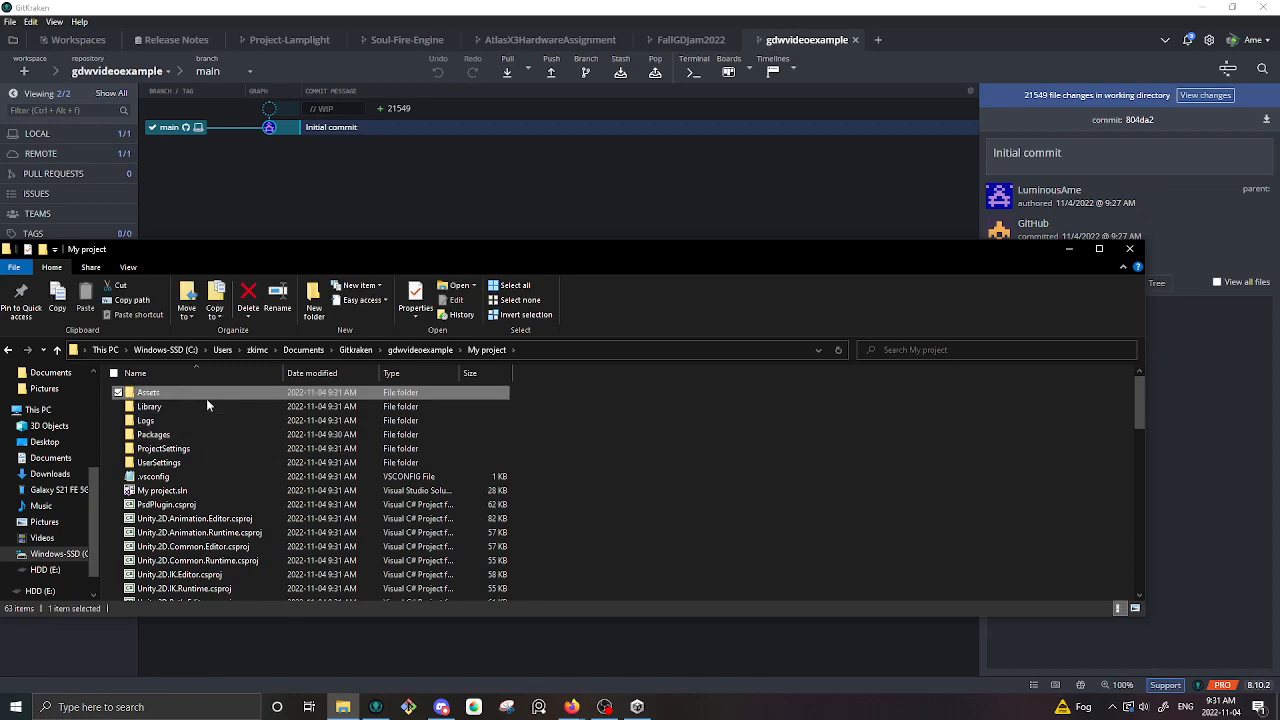
key("ctrl+a")
scroll(606, 498, "down", 5)
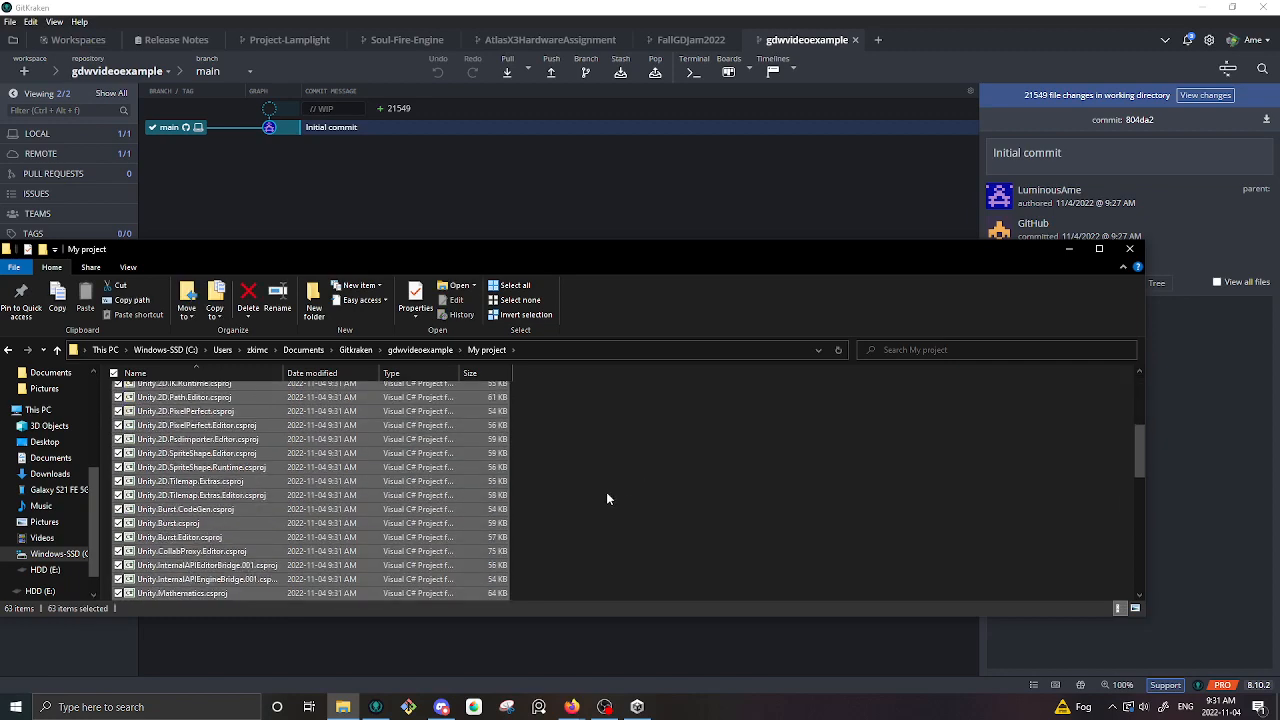
scroll(589, 495, "up", 4)
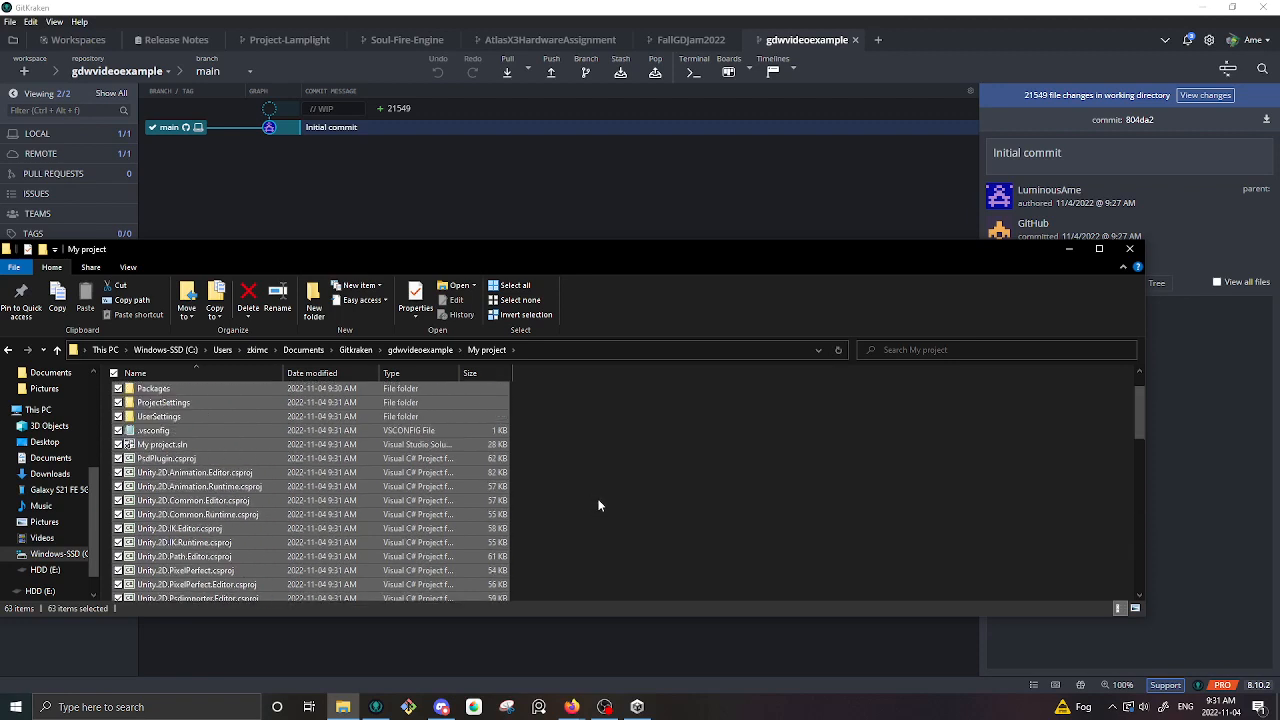
scroll(598, 505, "up", 1)
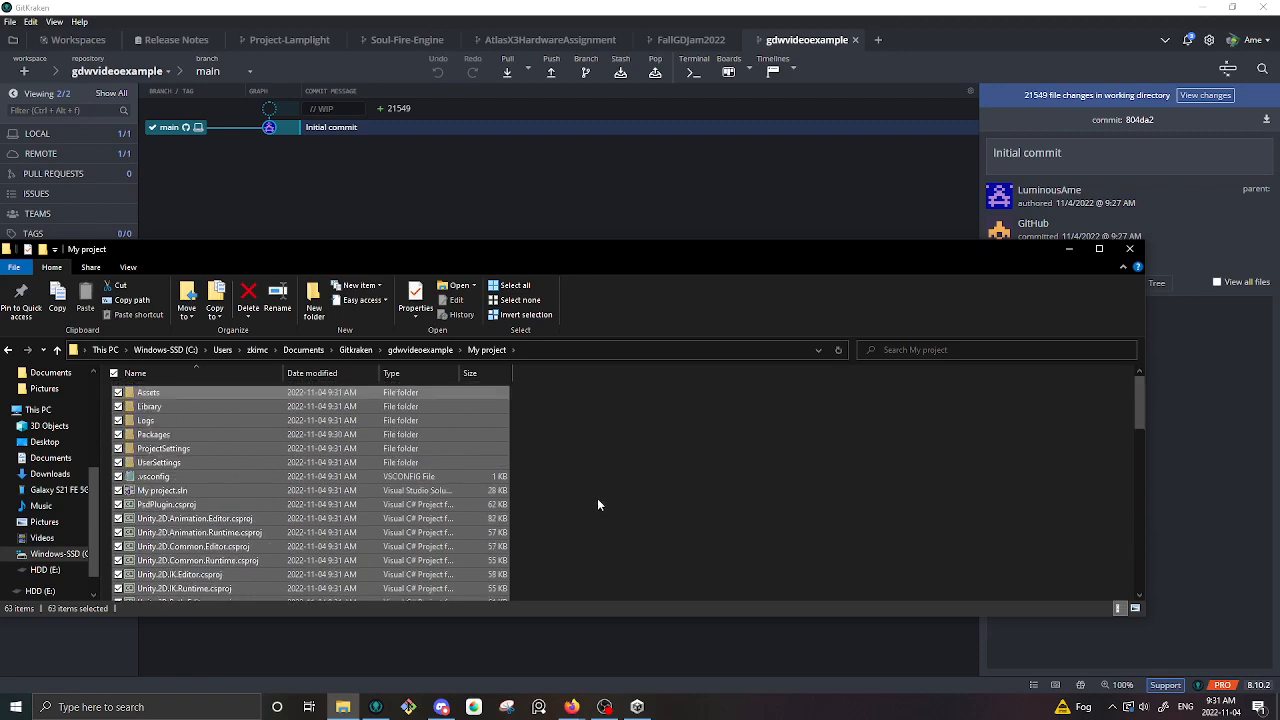
left_click(420, 350)
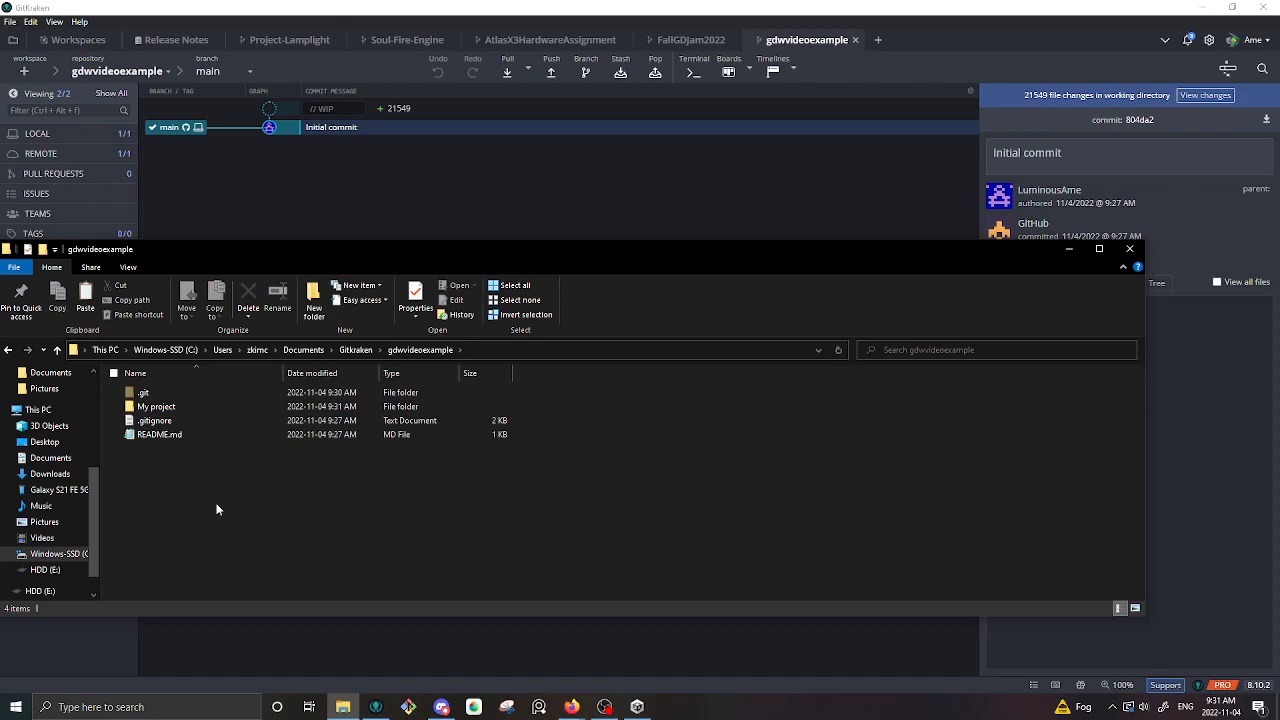
key("ctrl+v")
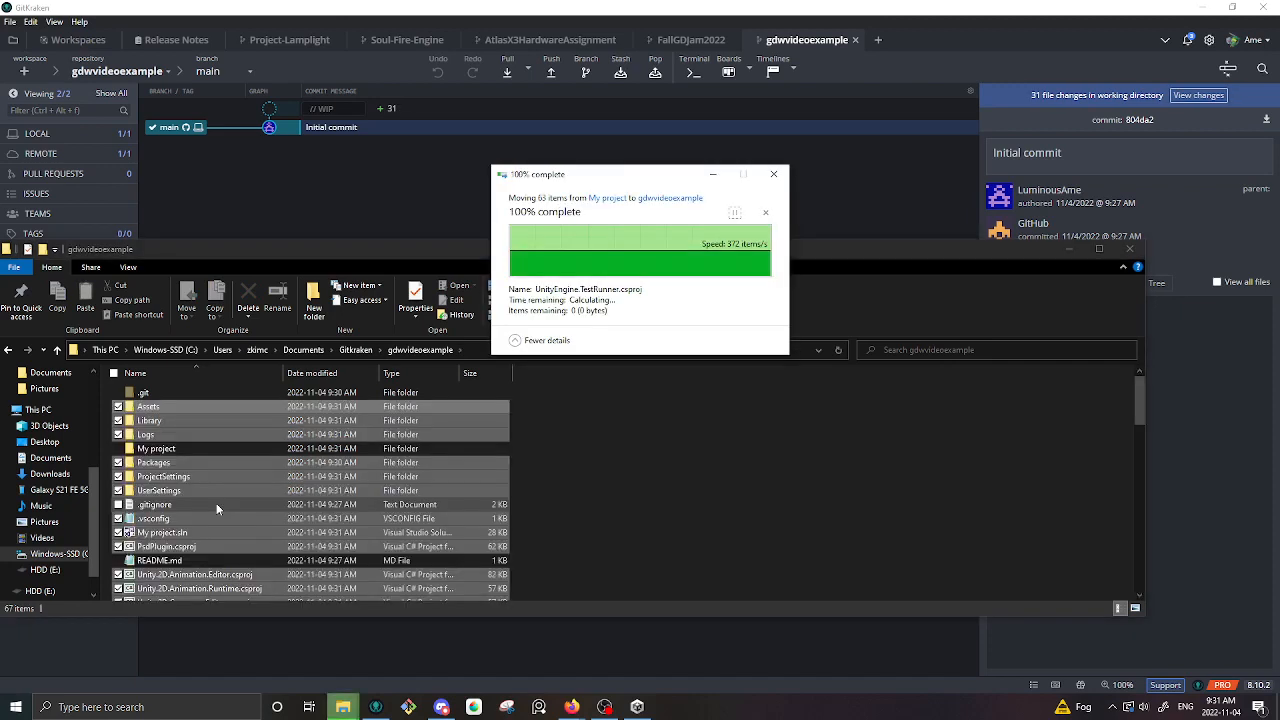
Check the contents of the My project folder and delete that folder from gdwvideoexample.
left_click(148, 452)
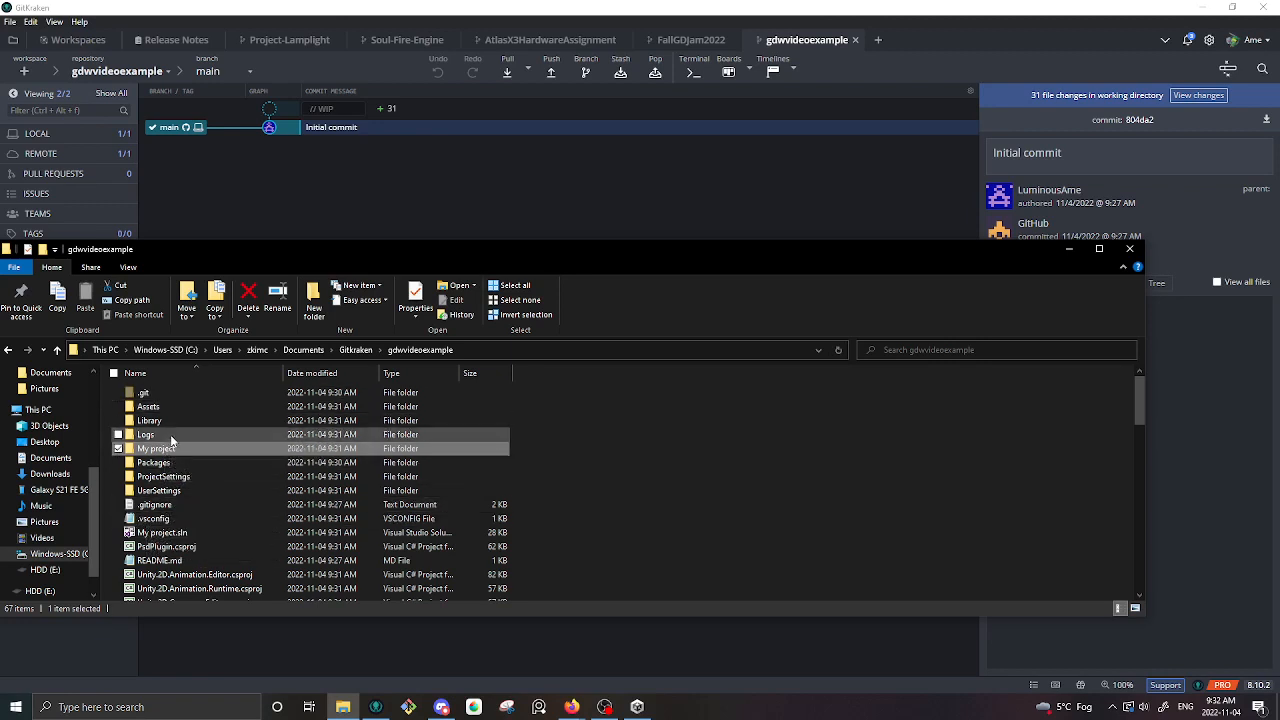
double_click(170, 449)
left_click(410, 349)
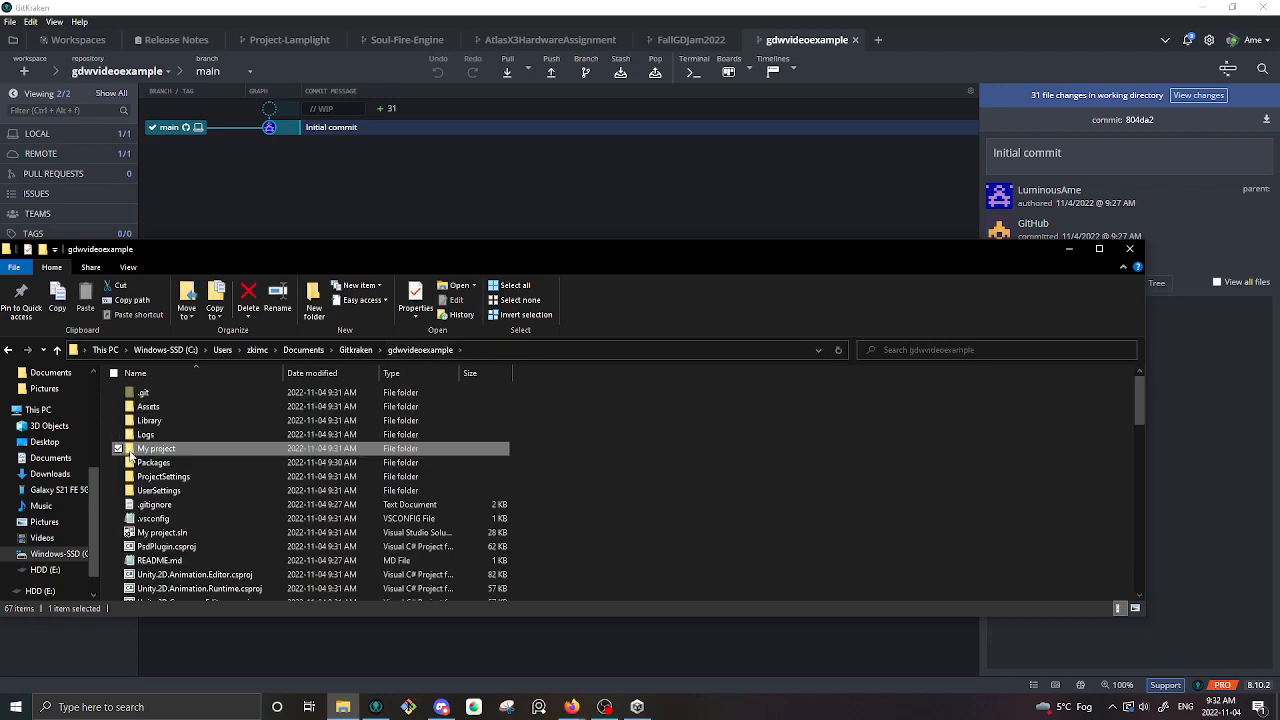
key("Delete")
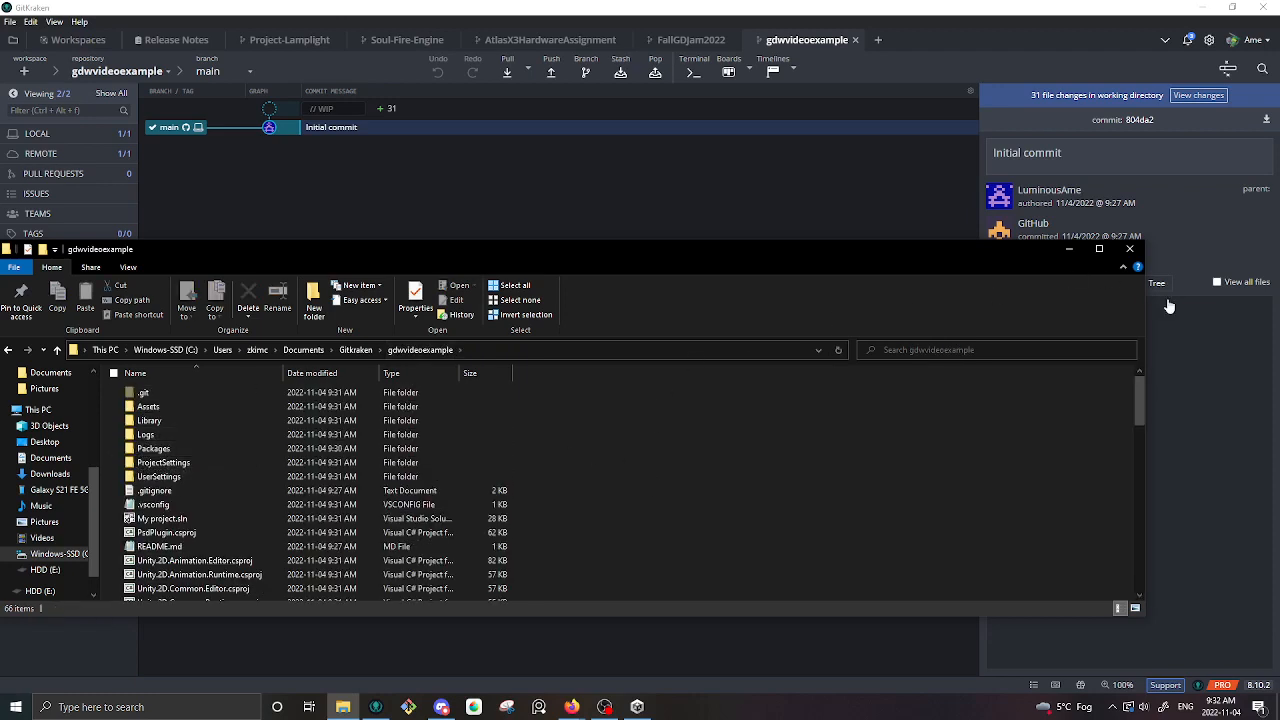
Switch to GitKraken and review the unstaged file changes on the main branch.
left_click(1199, 440)
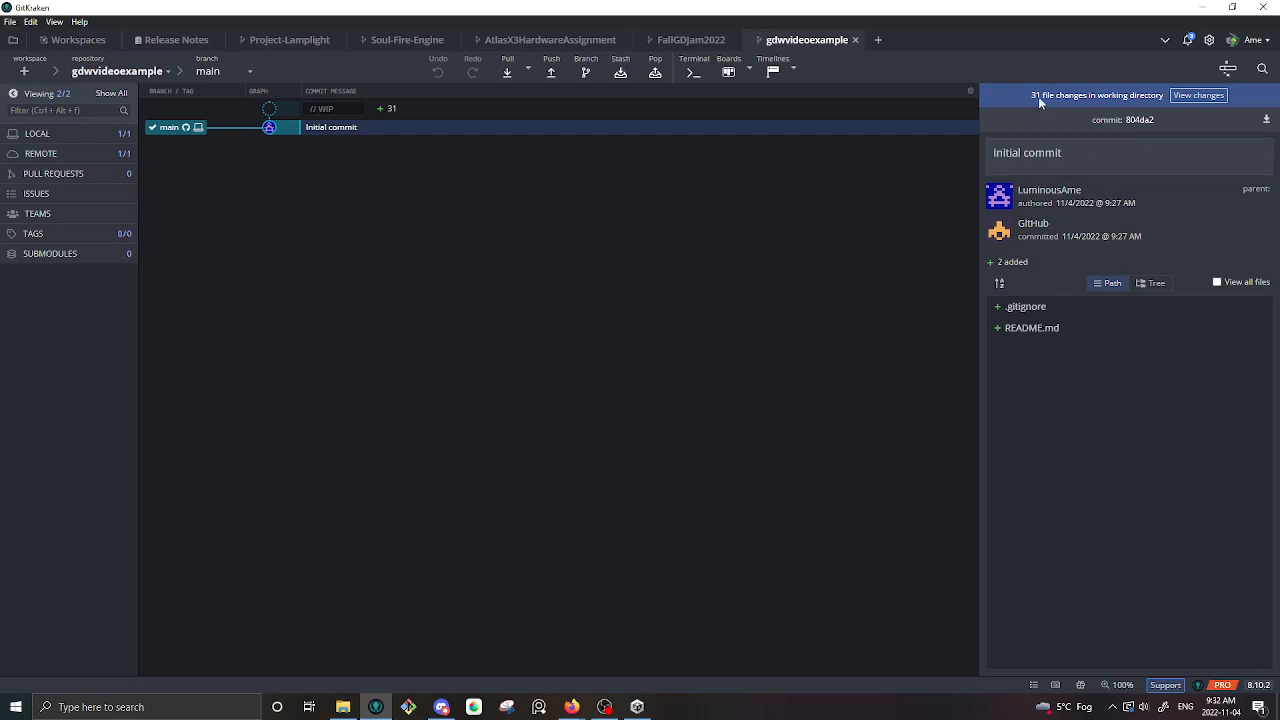
left_click(1198, 95)
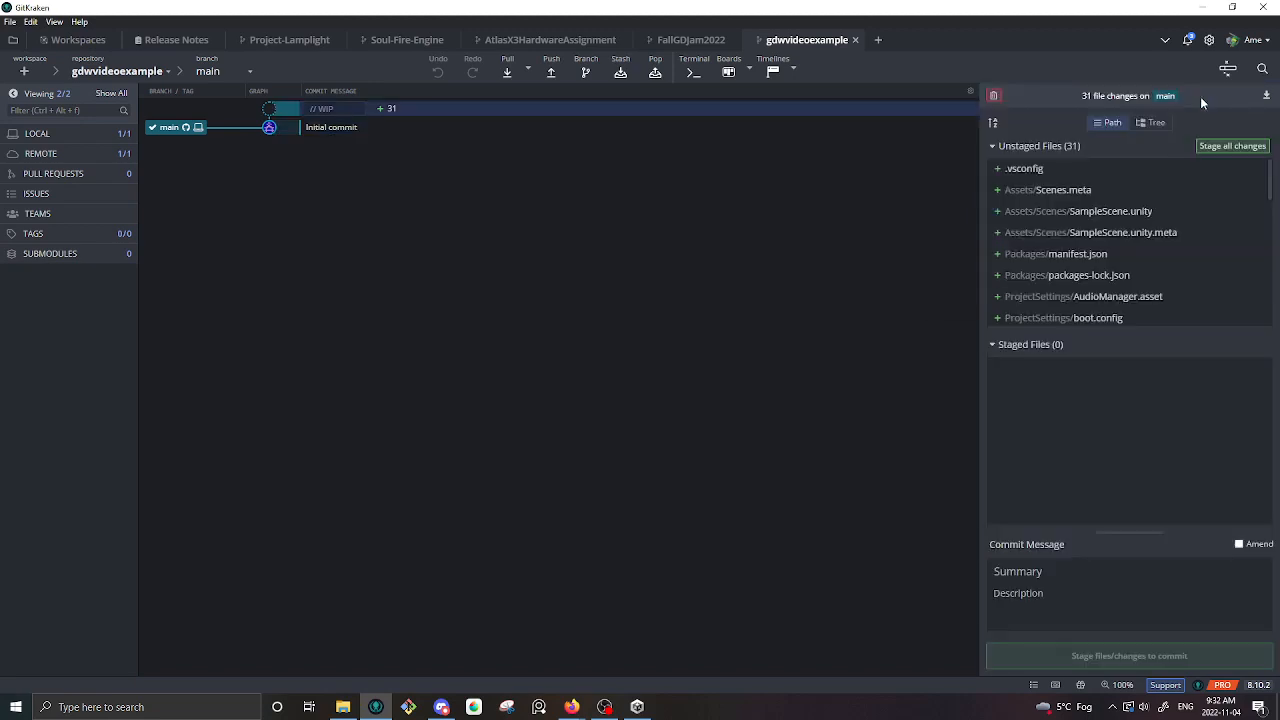
scroll(1120, 240, "down", 3)
scroll(1124, 251, "down", 3)
scroll(1134, 254, "up", 10)
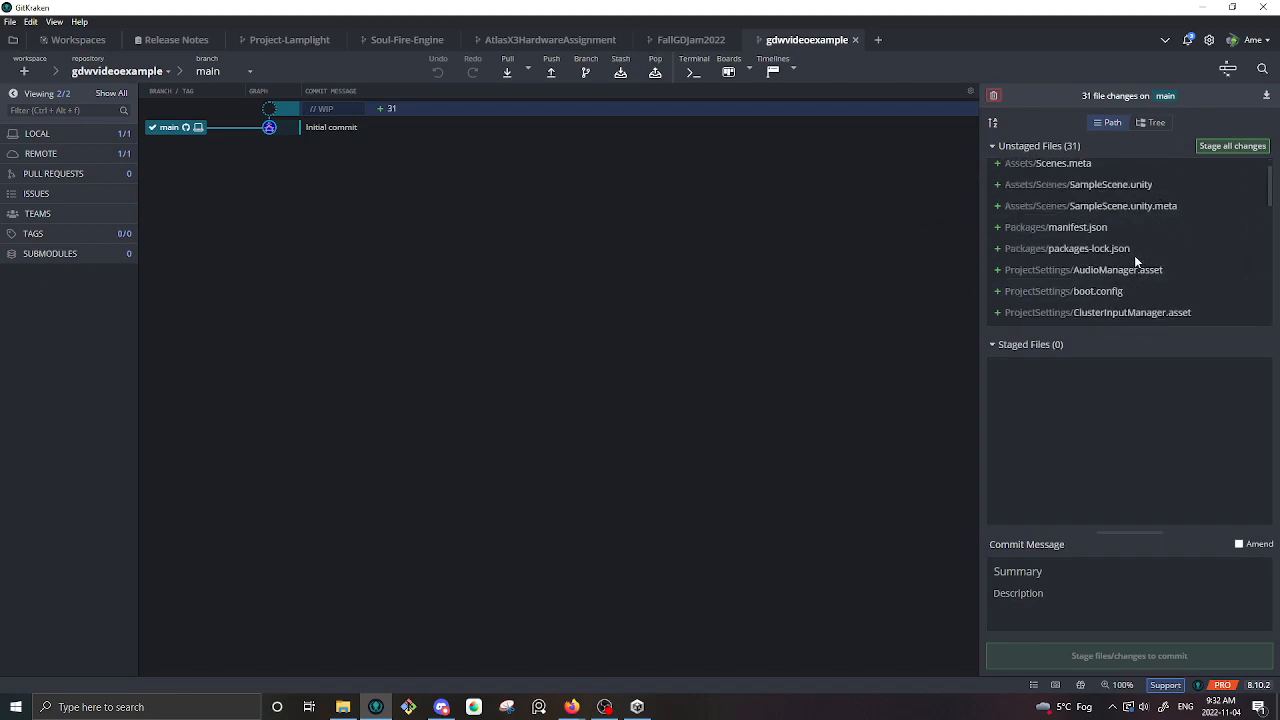
Stage all changes and enter "added unity project" as the commit summary.
left_click(1218, 151)
left_click(1084, 568)
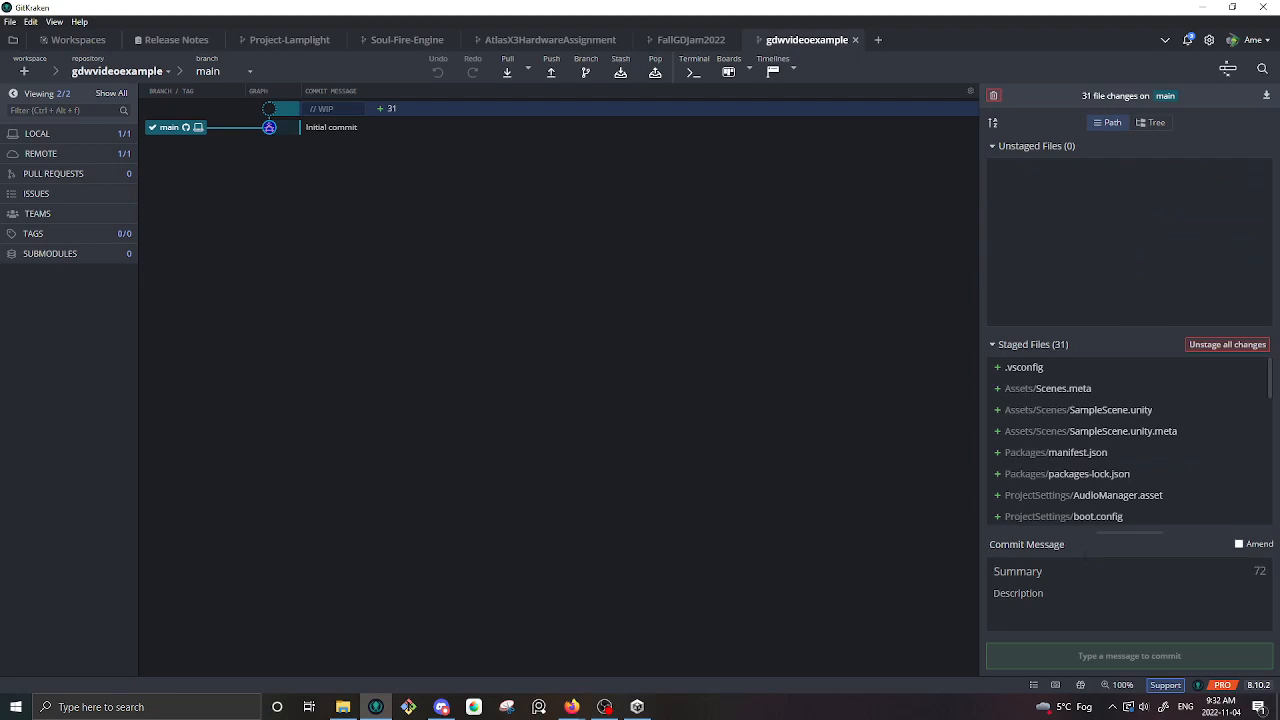
type("added u")
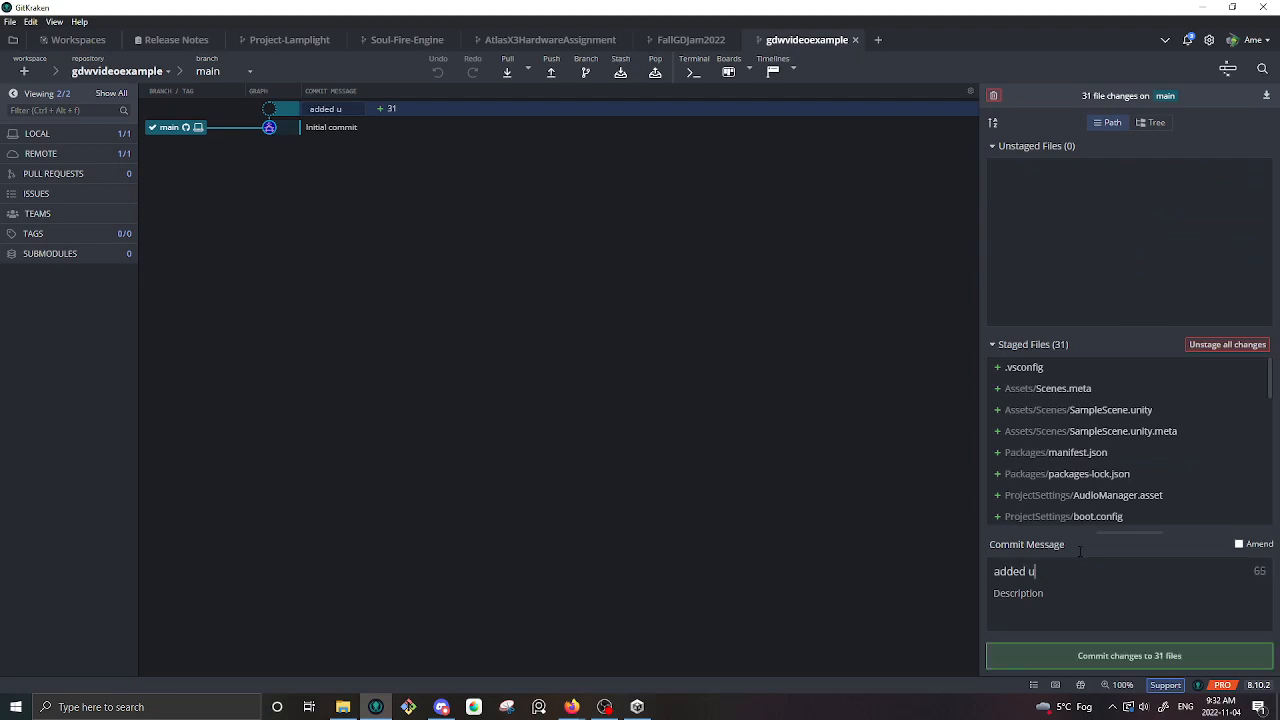
type("nity project")
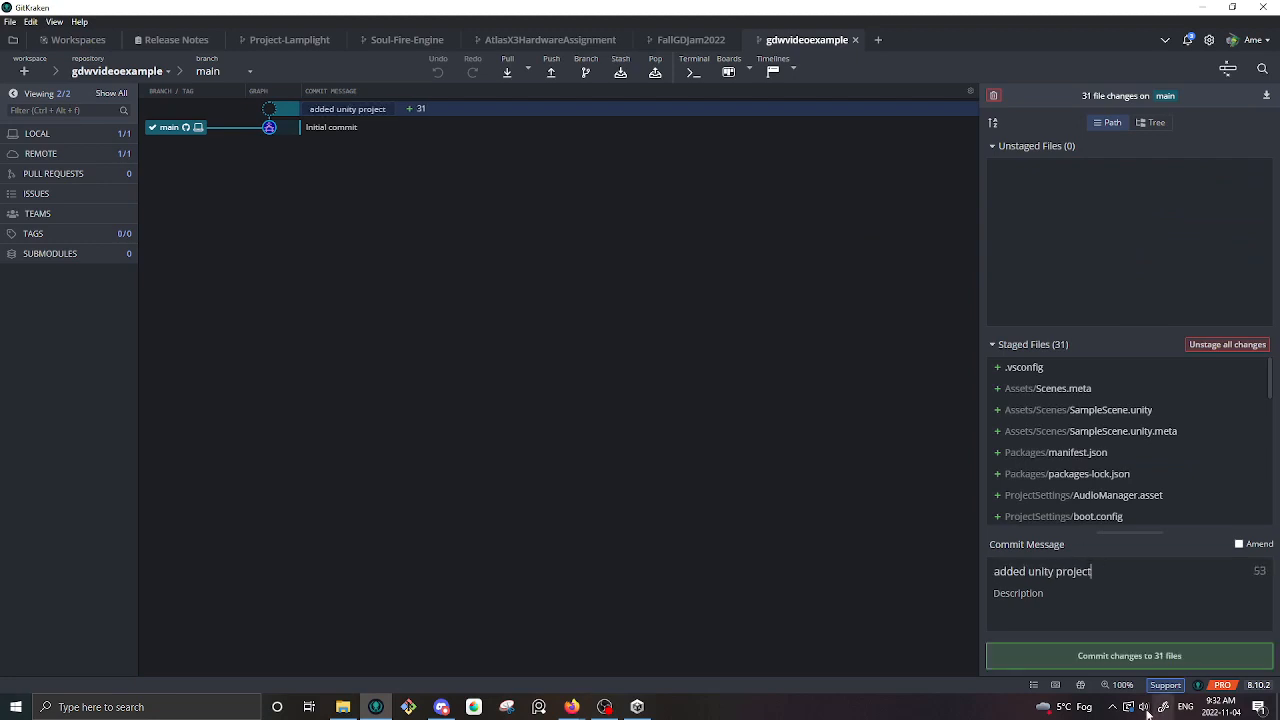
Commit the staged changes and sync the main branch with origin by pulling and pushing.
left_click(1104, 656)
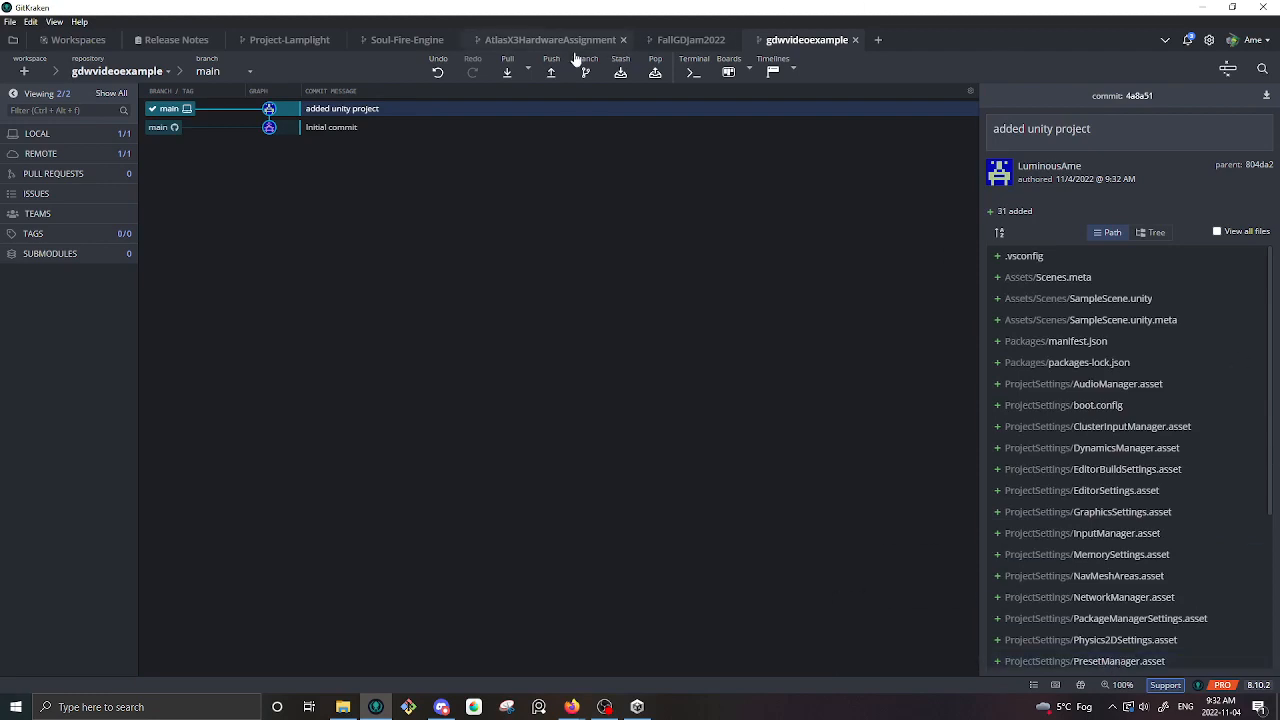
left_click(509, 75)
left_click(551, 75)
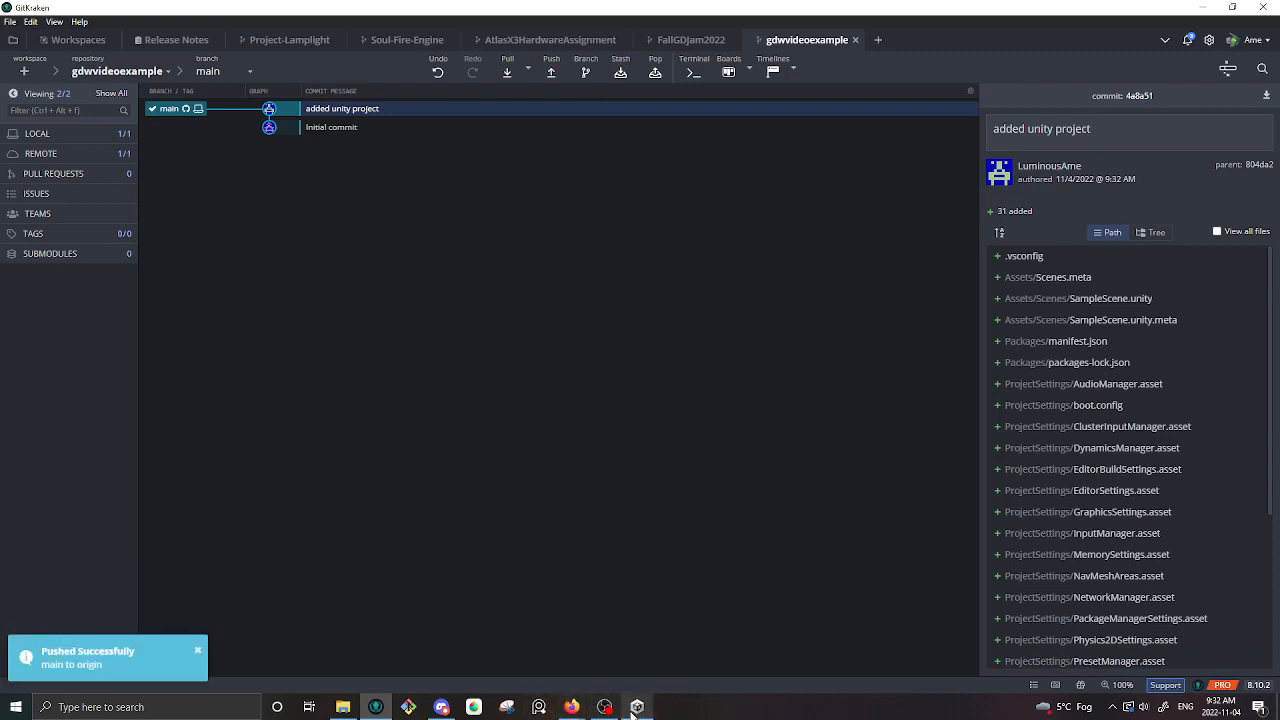
Switch to Unity Hub and remove My project from the projects list.
left_click(637, 707)
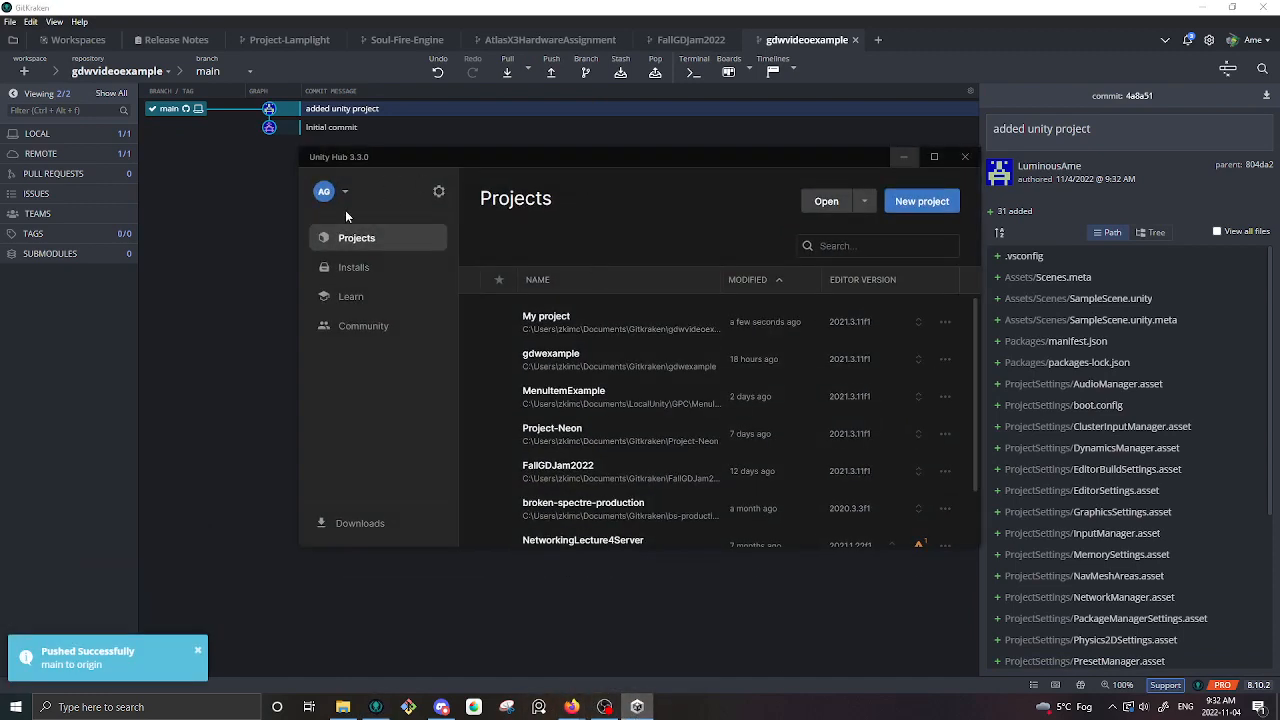
left_click(945, 322)
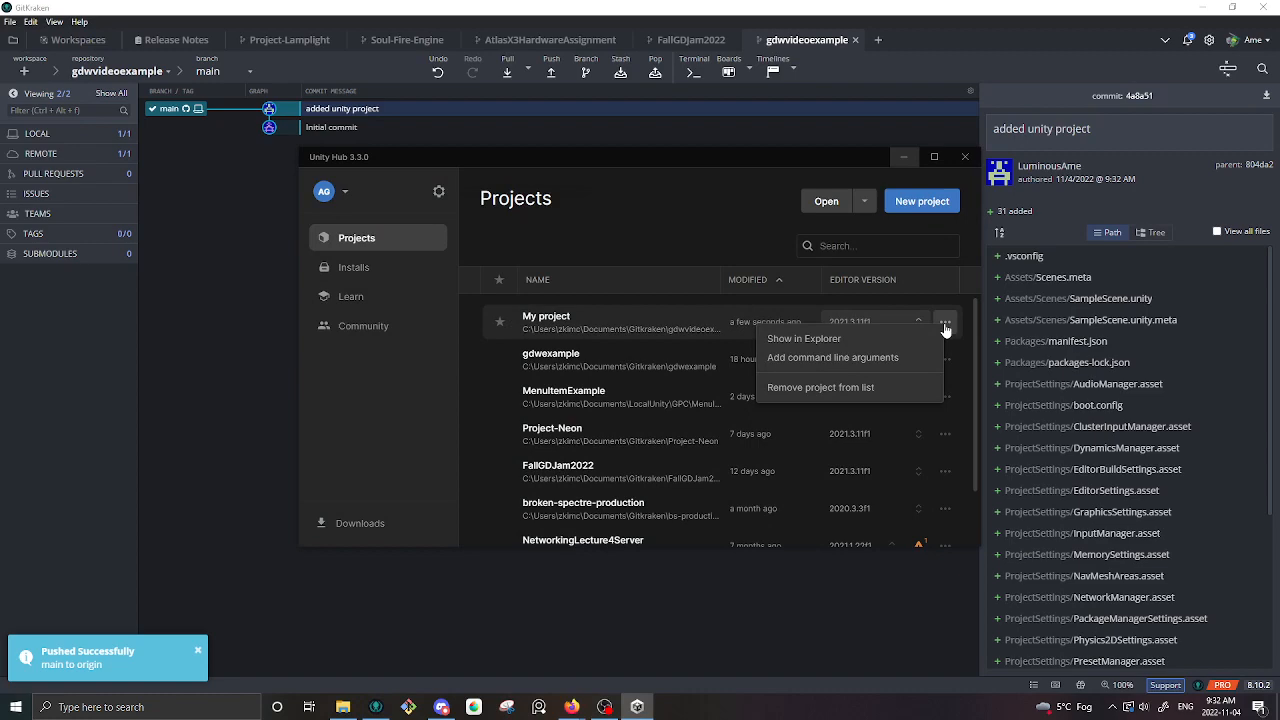
left_click(869, 386)
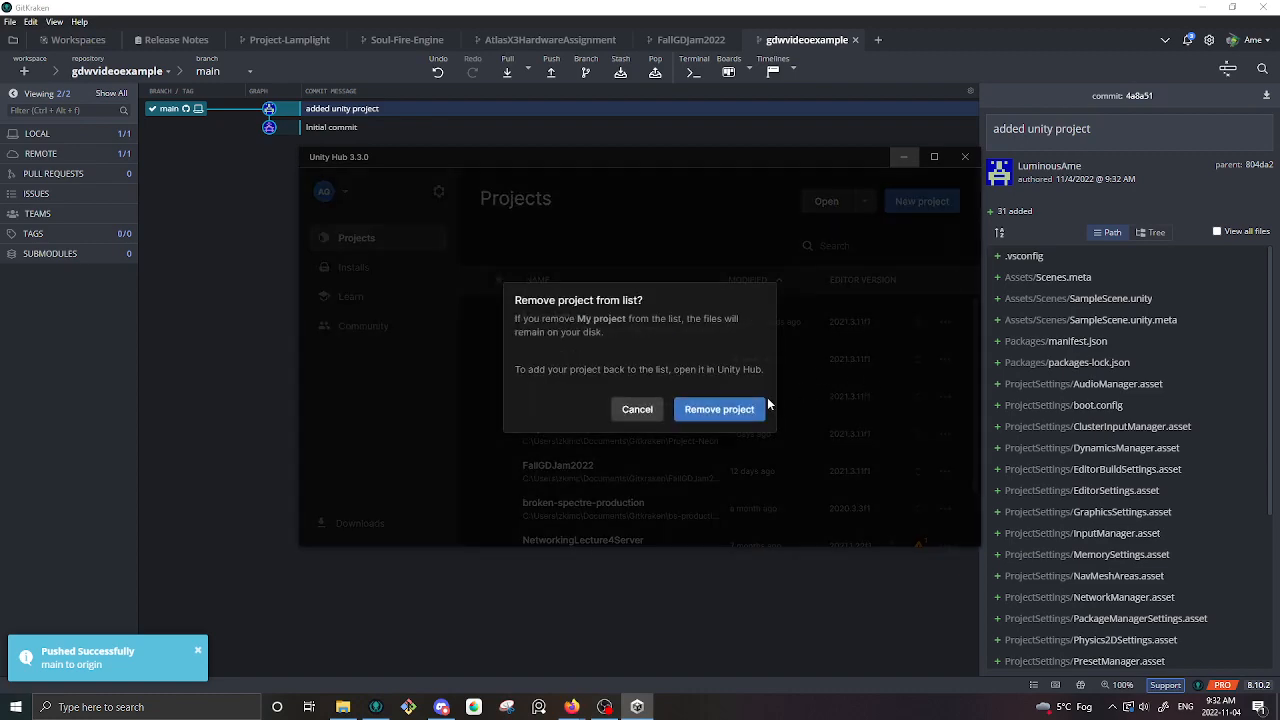
left_click(750, 409)
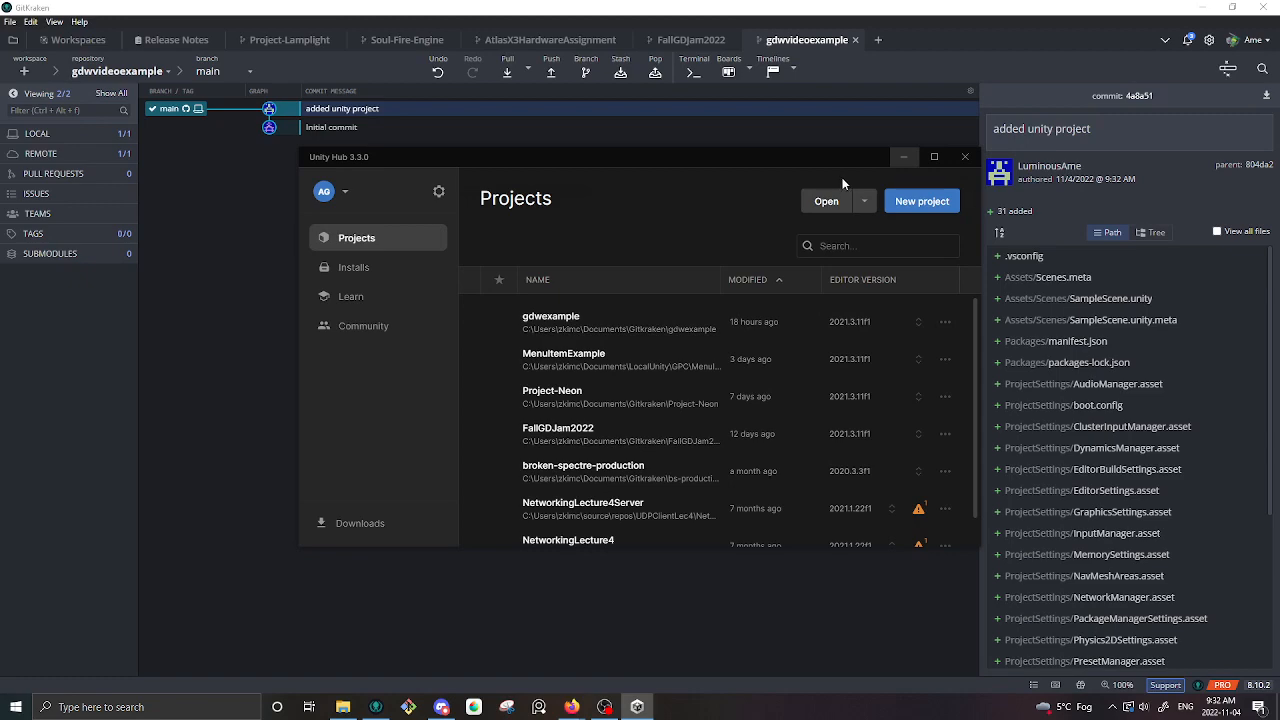
Open the gdwvideoexample folder inside Documents\Gitkraken as an existing Unity project.
left_click(826, 201)
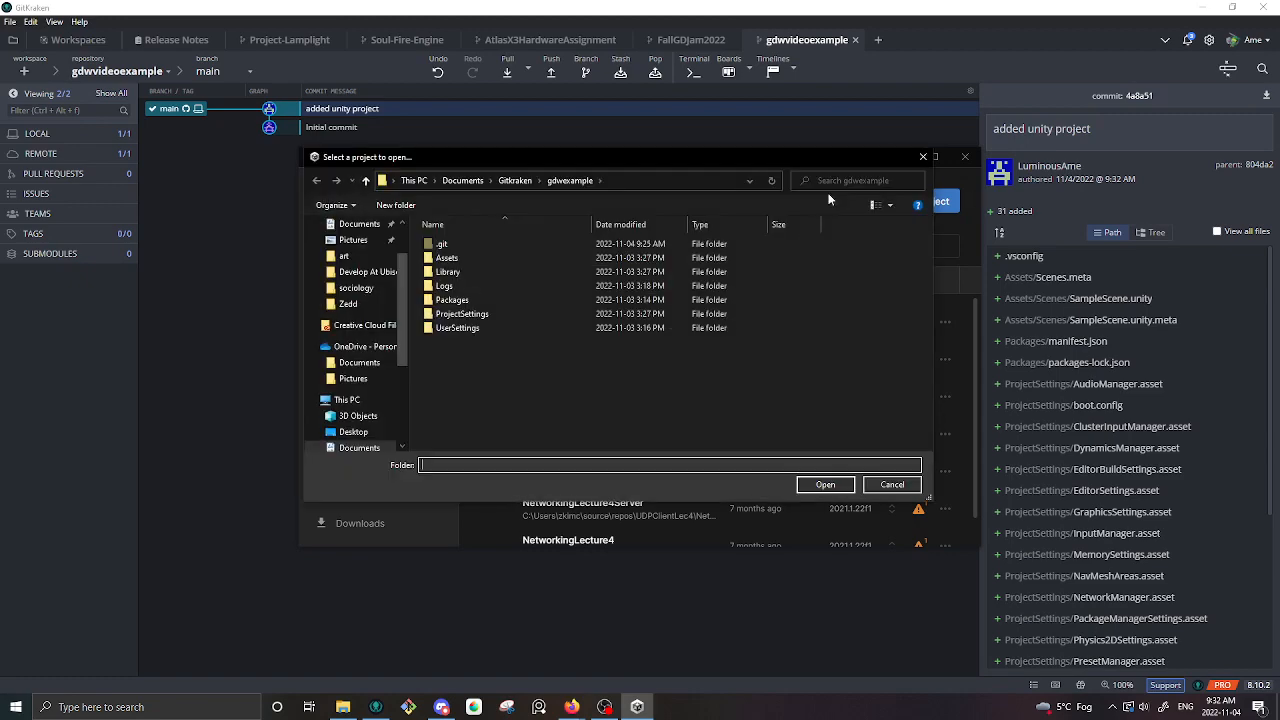
left_click(503, 182)
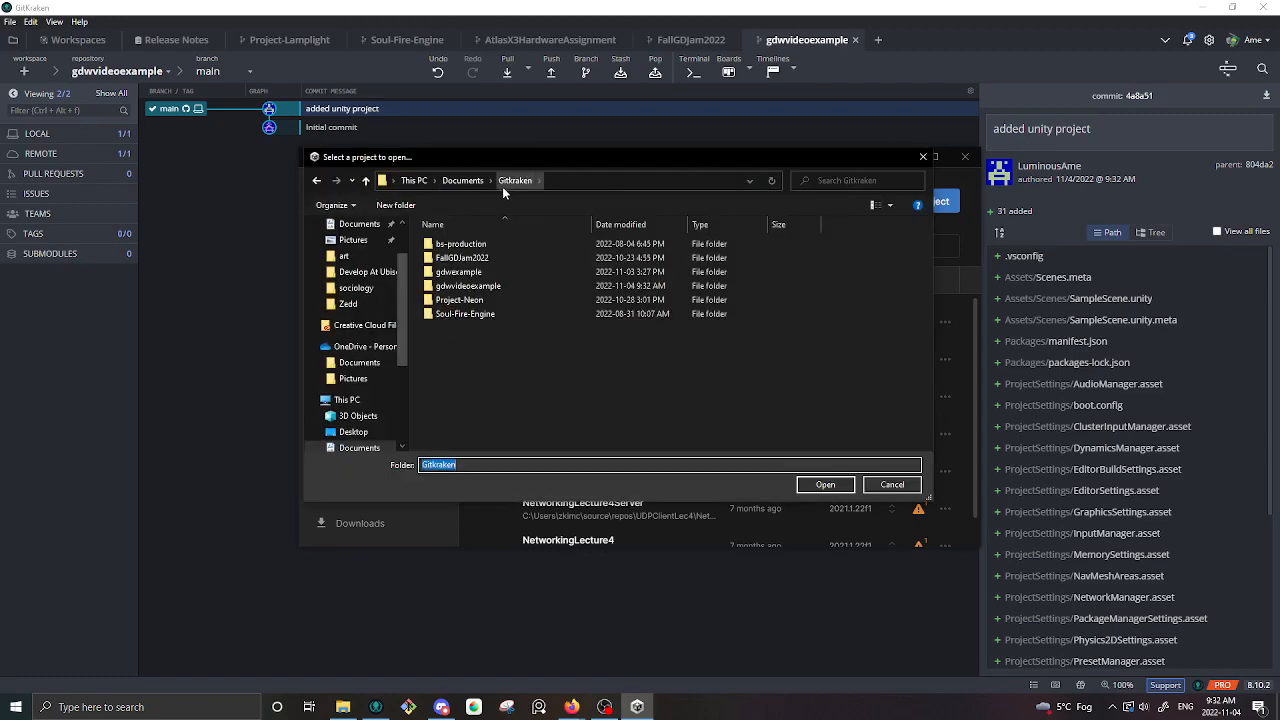
double_click(496, 286)
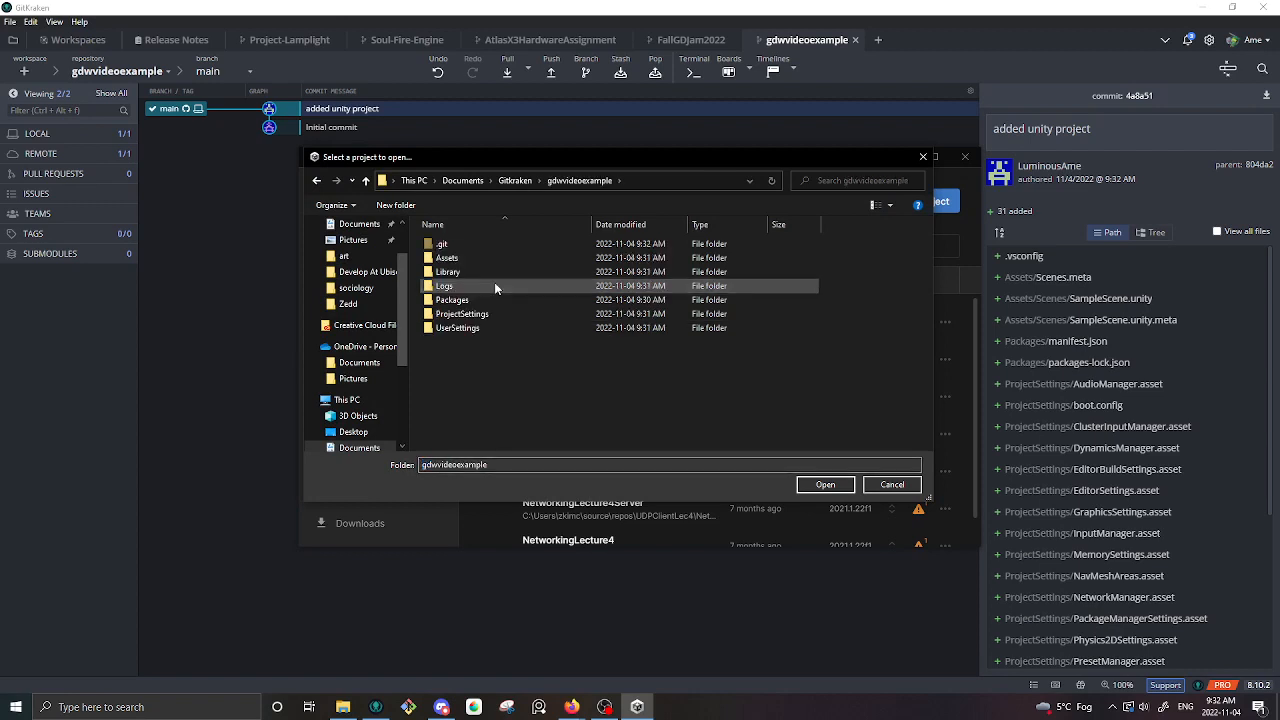
left_click(825, 484)
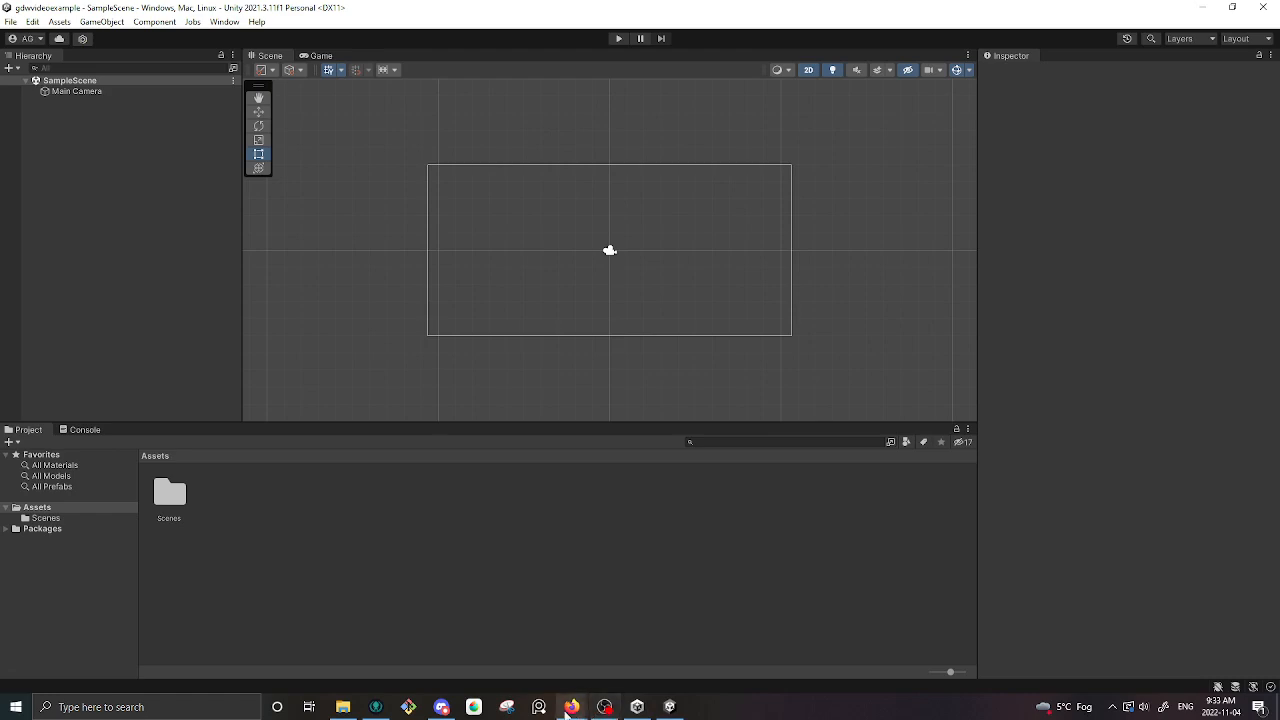
Switch back to GitKraken.
left_click(372, 709)
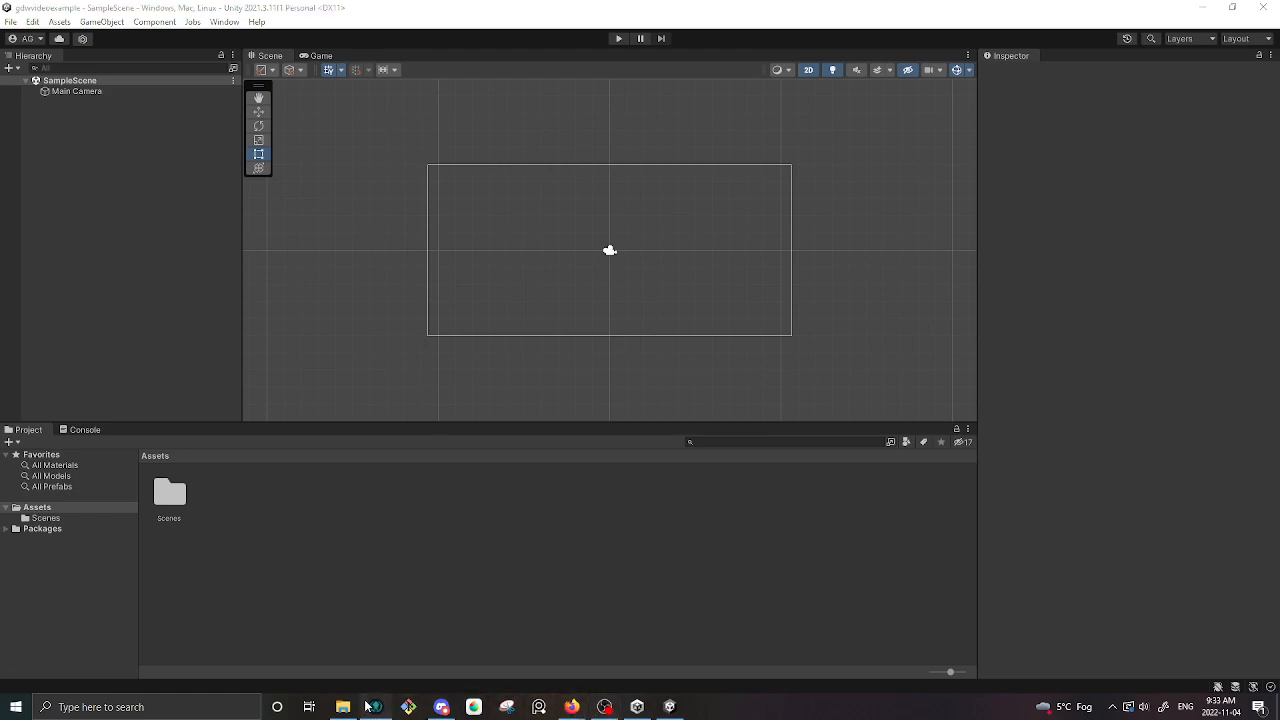